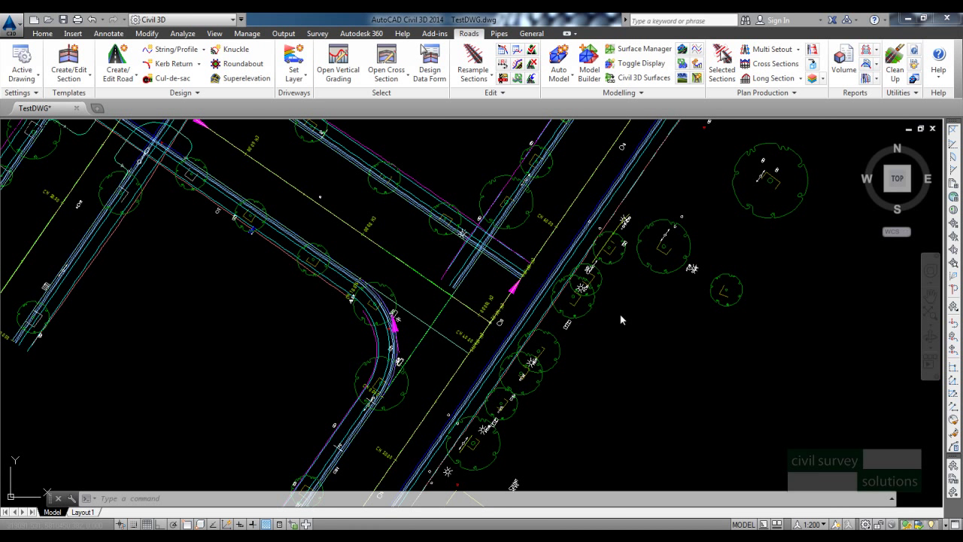
- Zoom and pan the plan view onto the Alba/Humble Road intersection corner
middle_click_drag(619, 323, 653, 370)
scroll(527, 308, "up", 3)
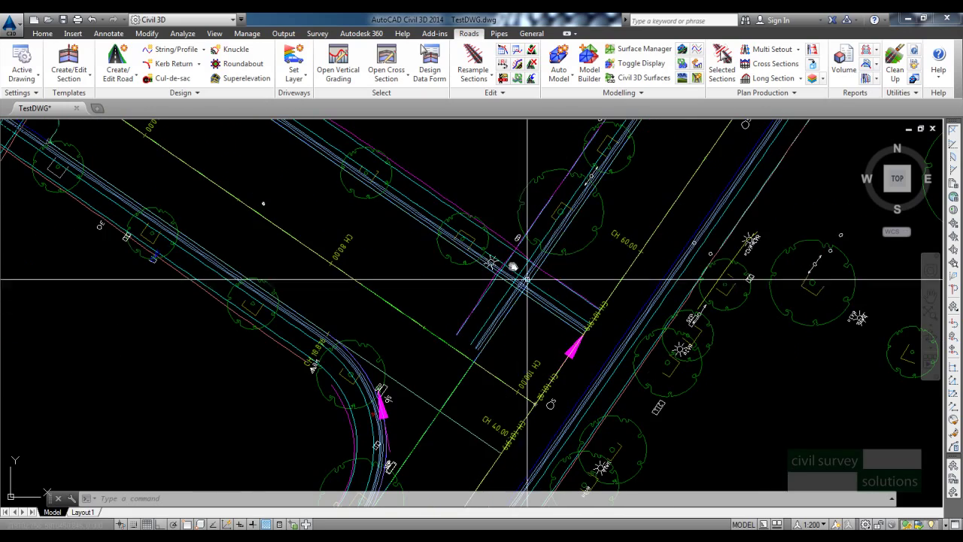
middle_click_drag(572, 267, 509, 313)
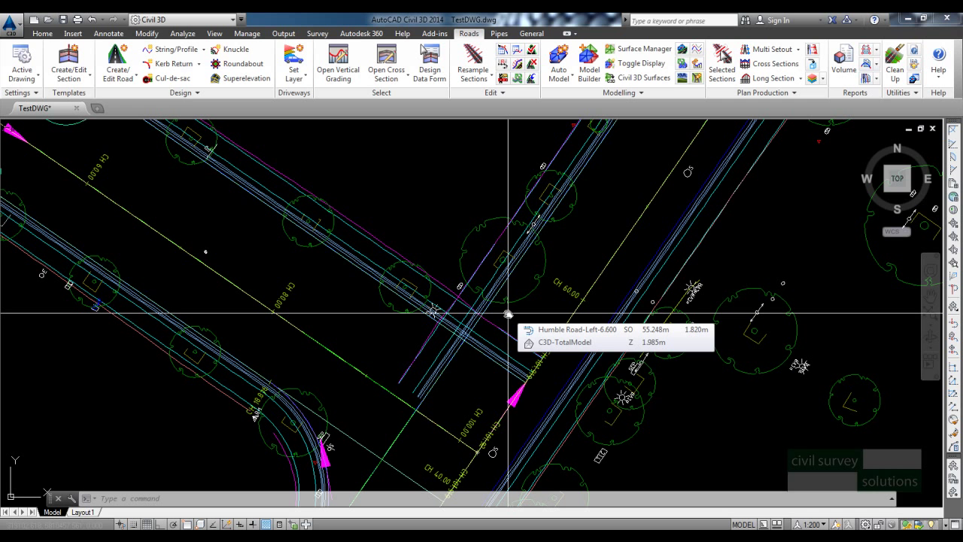
mouse_move(509, 312)
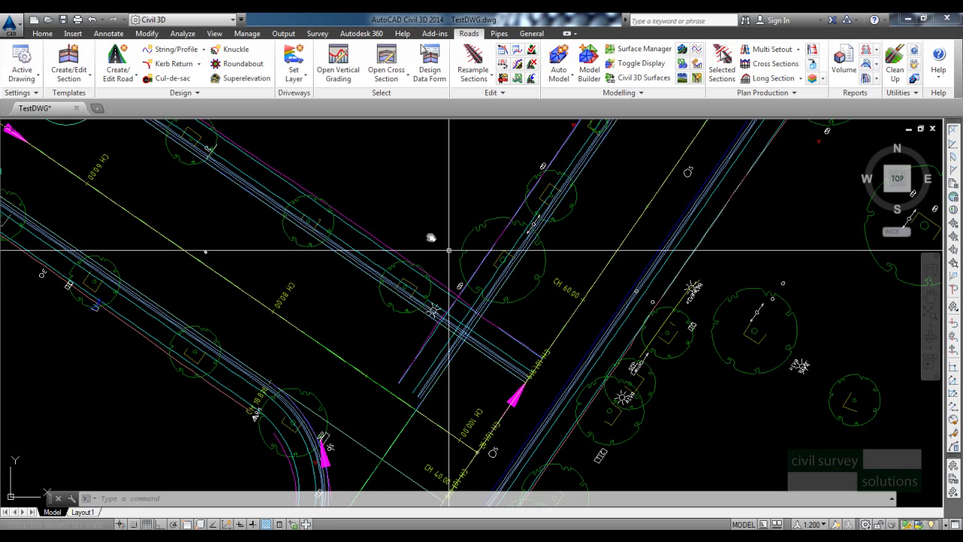
middle_click_drag(414, 216, 416, 210)
mouse_move(439, 217)
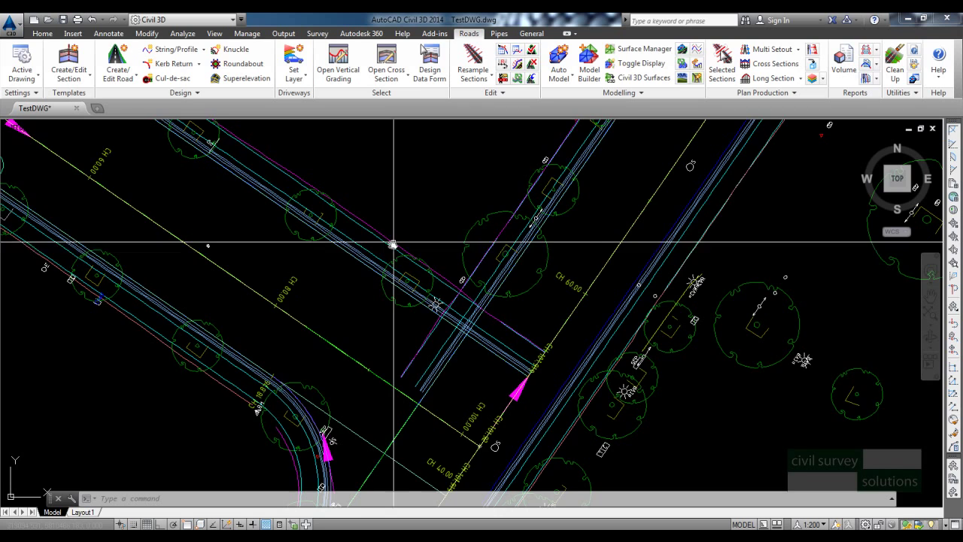
scroll(406, 264, "up", 2)
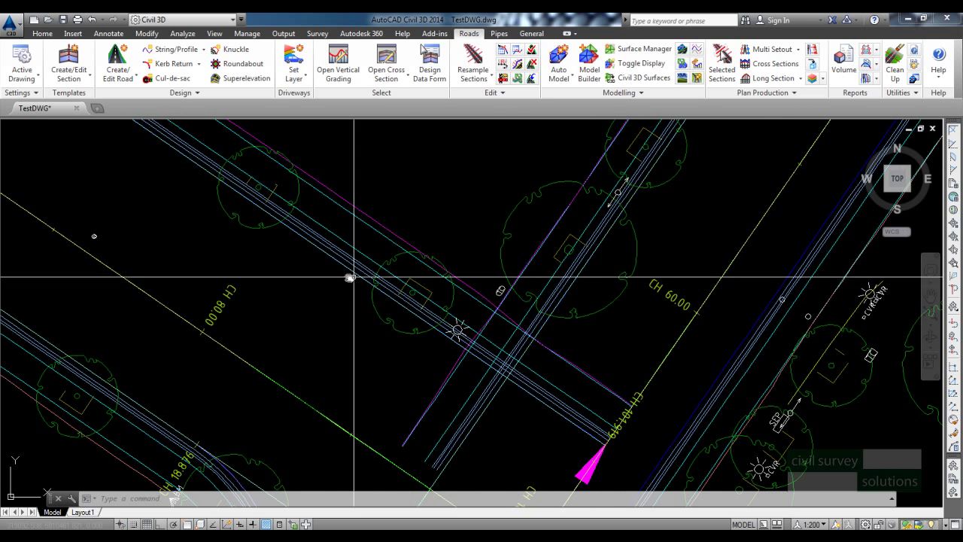
scroll(348, 275, "up", 4)
scroll(345, 249, "down", 3)
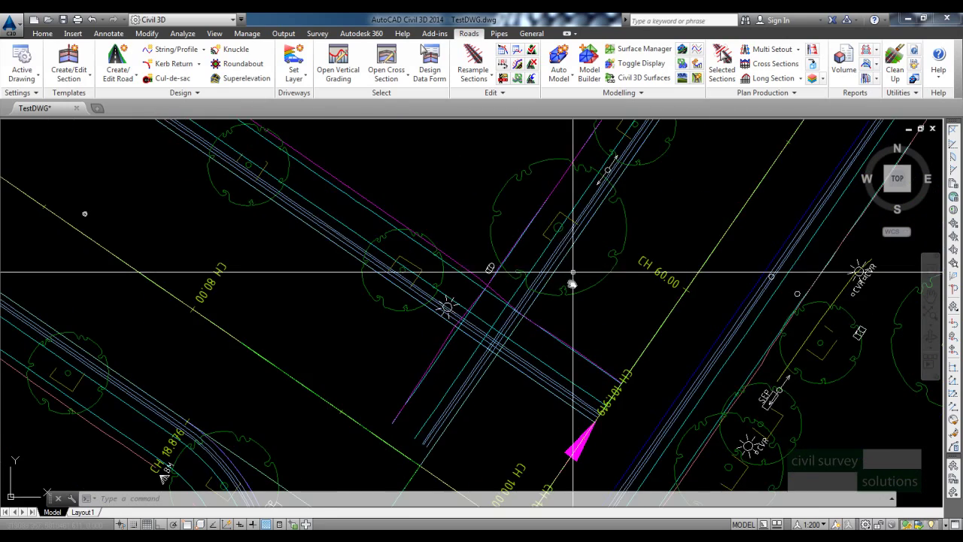
scroll(574, 279, "up", 3)
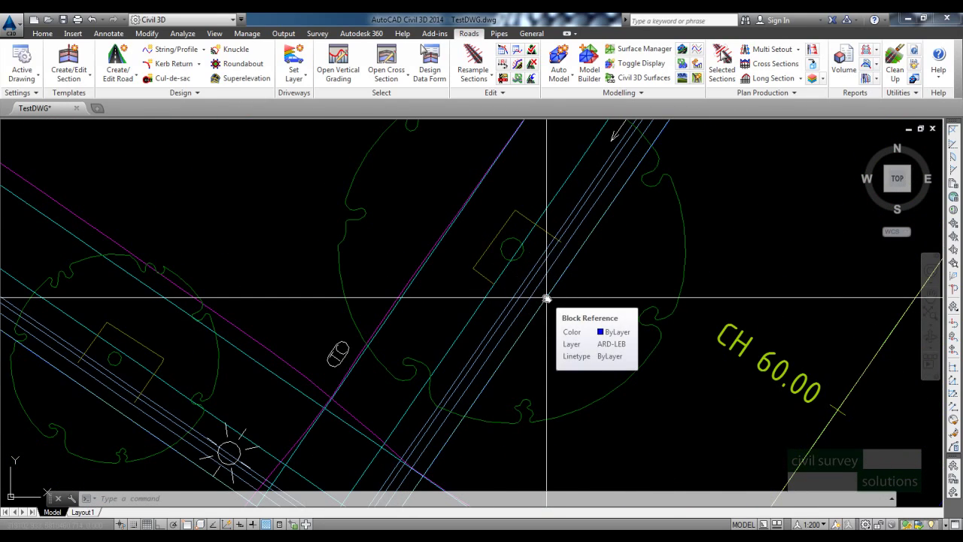
scroll(547, 299, "down", 3)
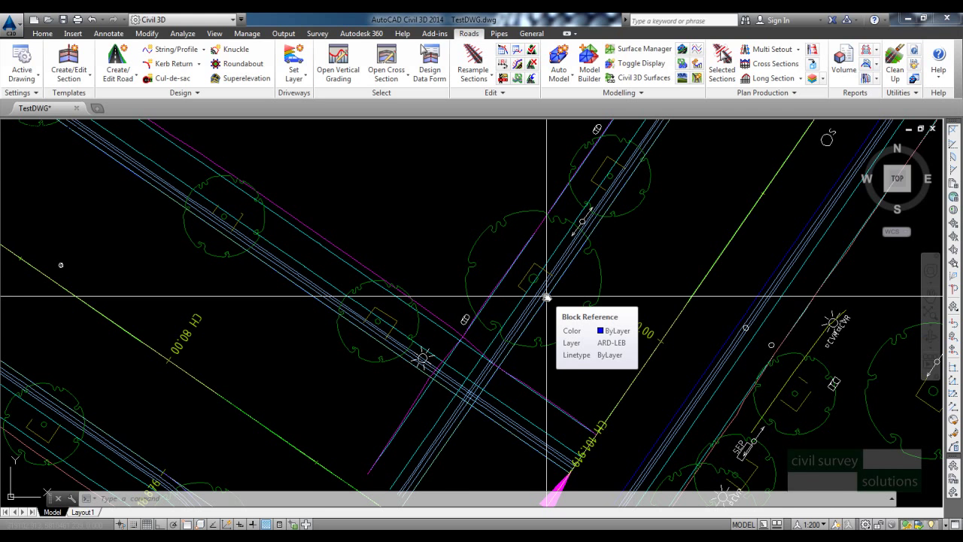
scroll(547, 297, "up", 2)
middle_click_drag(232, 309, 418, 345)
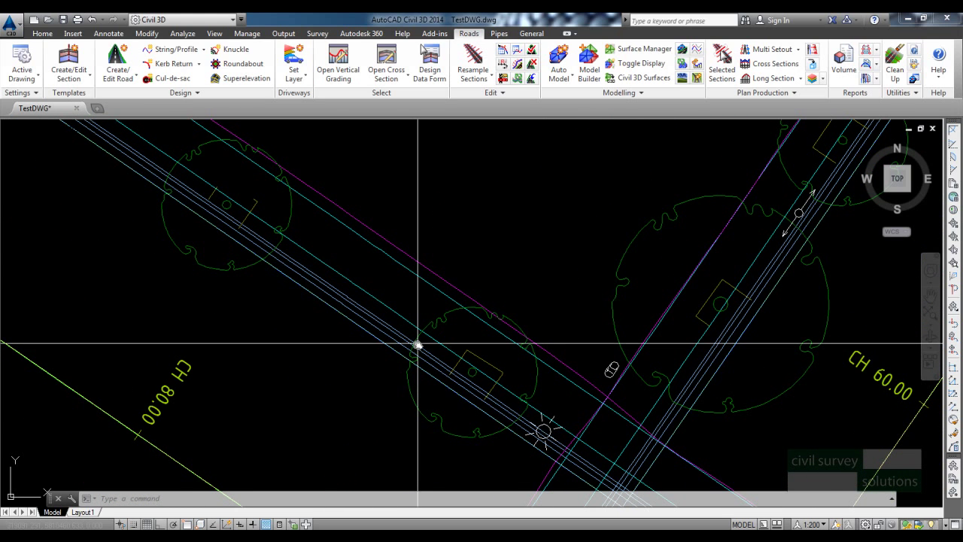
- Start a PL polyline on the Alba Road edge with a straight run to the corner
type("pl")
key("Return")
scroll(294, 287, "up", 2)
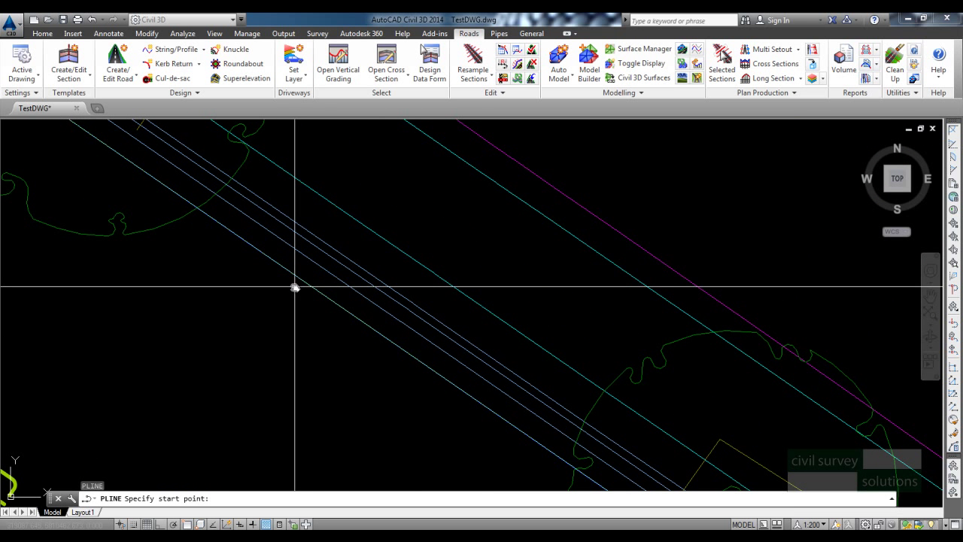
left_click(262, 253)
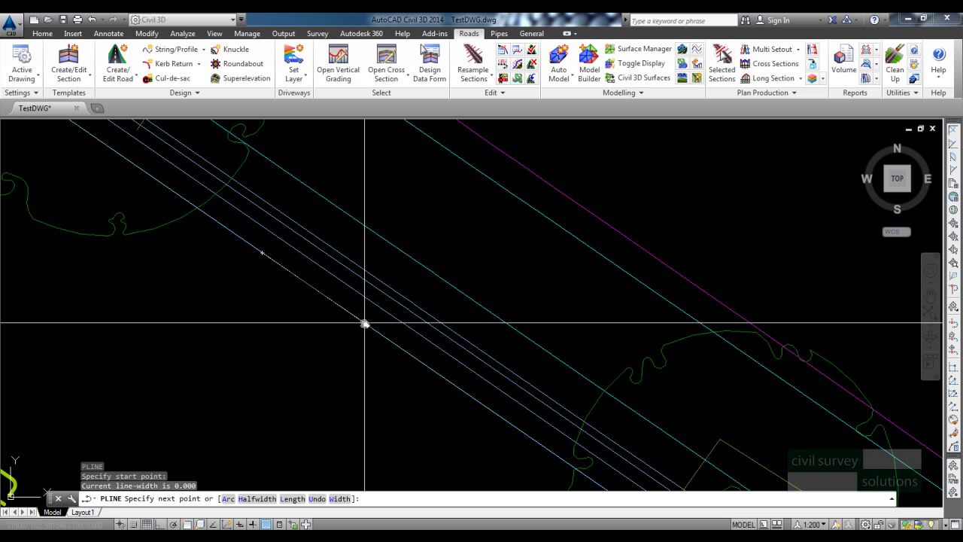
mouse_move(364, 323)
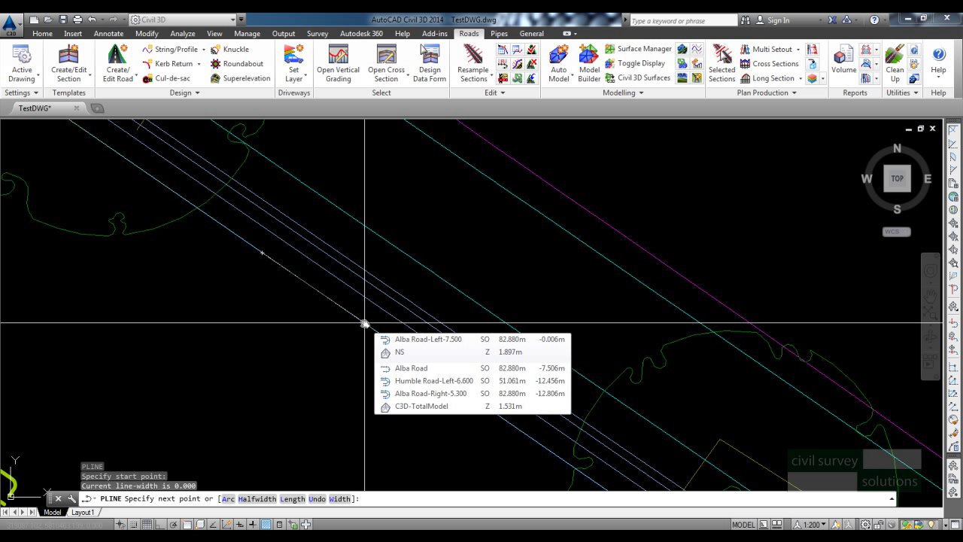
left_click(364, 323)
scroll(452, 346, "up", 5)
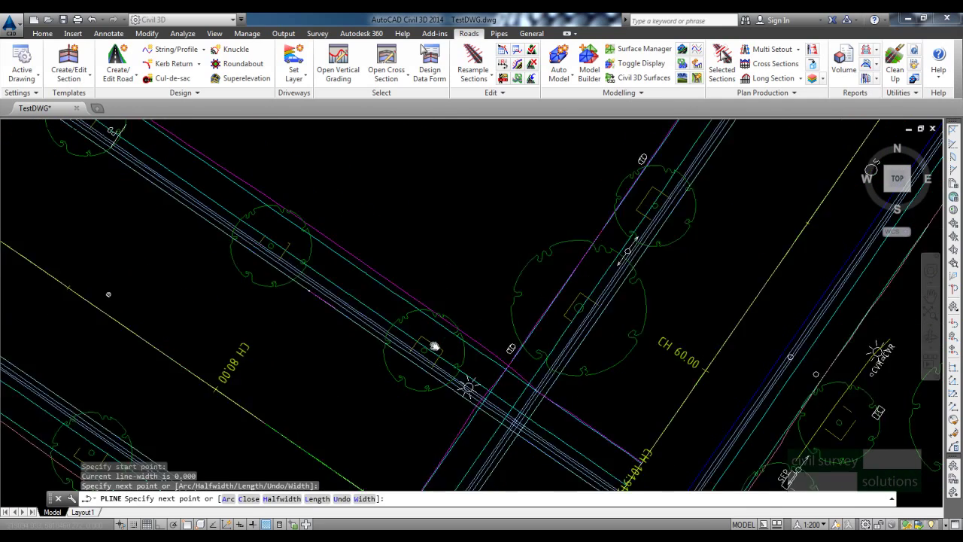
- Continue the polyline as an arc round the corner, ending with a straight piece along Humble Road
type("a")
key("Return")
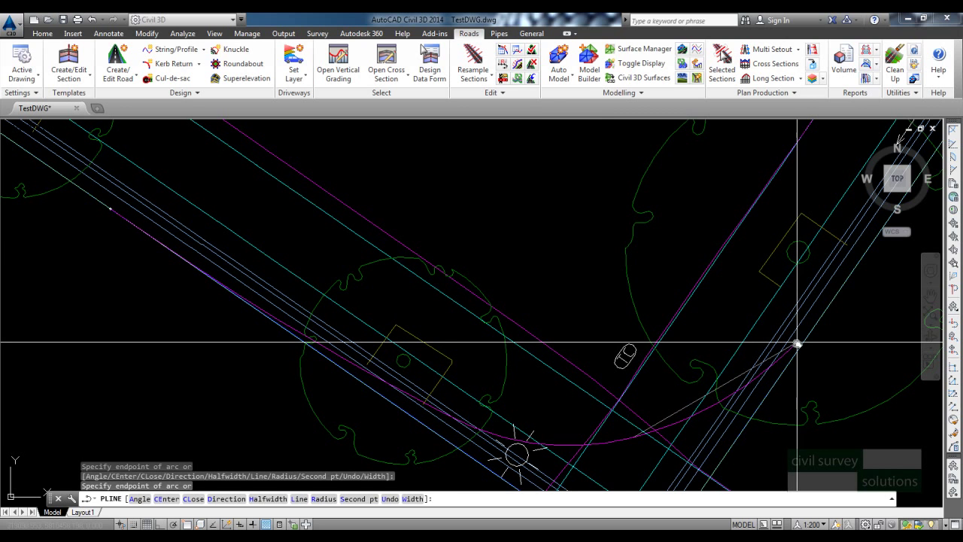
middle_click_drag(837, 272, 734, 352)
scroll(738, 356, "up", 2)
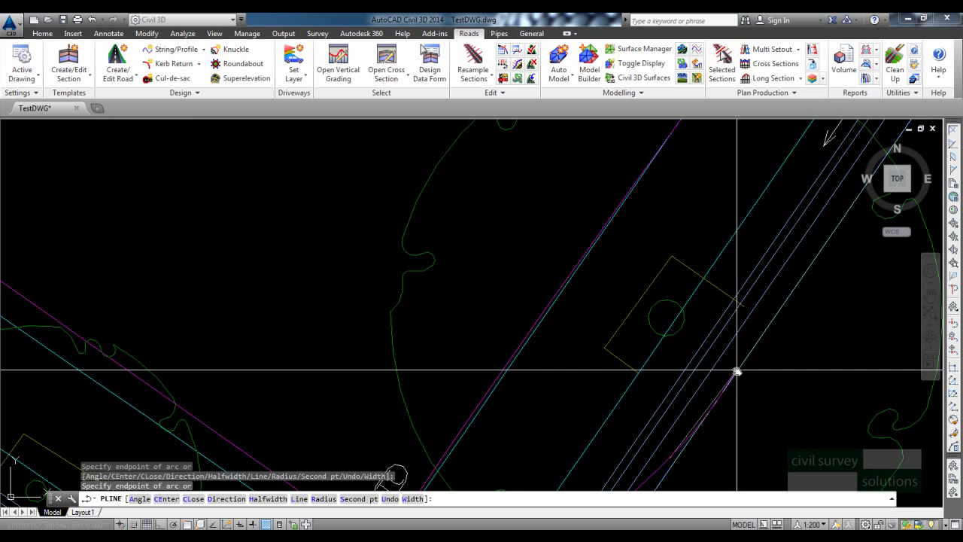
middle_click_drag(763, 317, 711, 349)
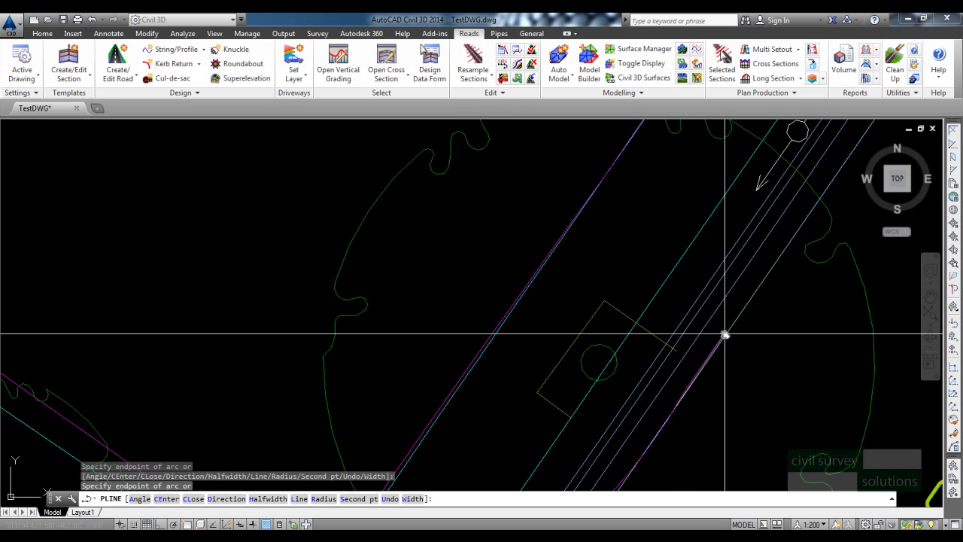
type("l")
key("Return")
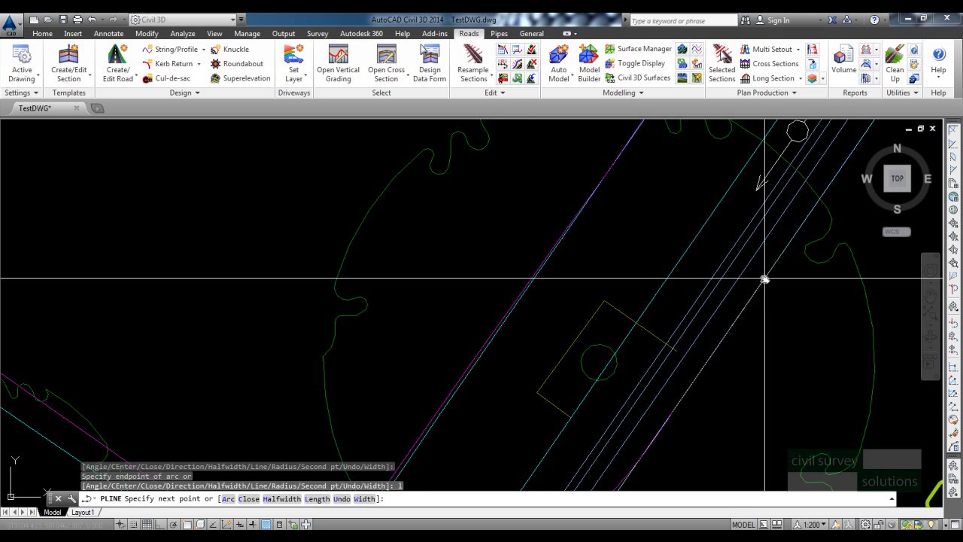
left_click(764, 279)
key("Escape")
key("Escape")
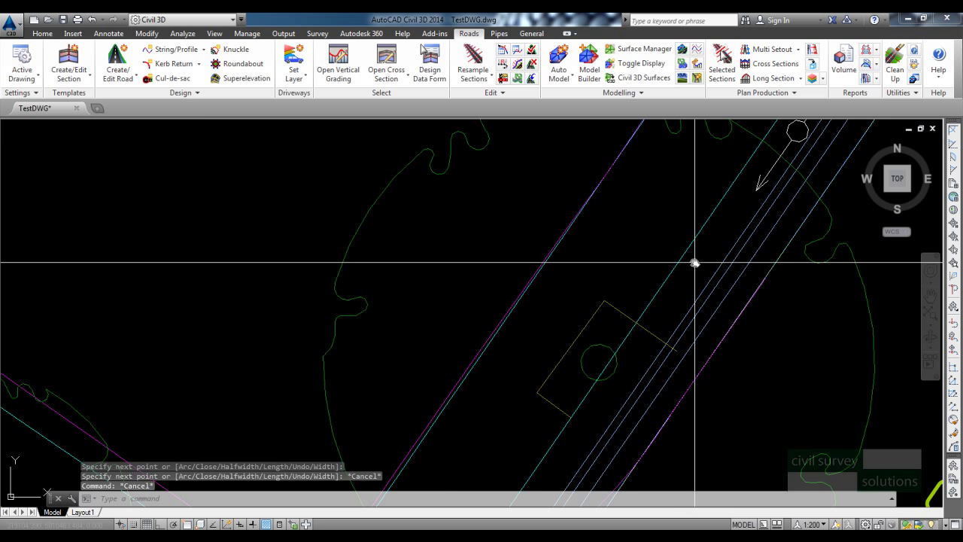
scroll(693, 263, "down", 5)
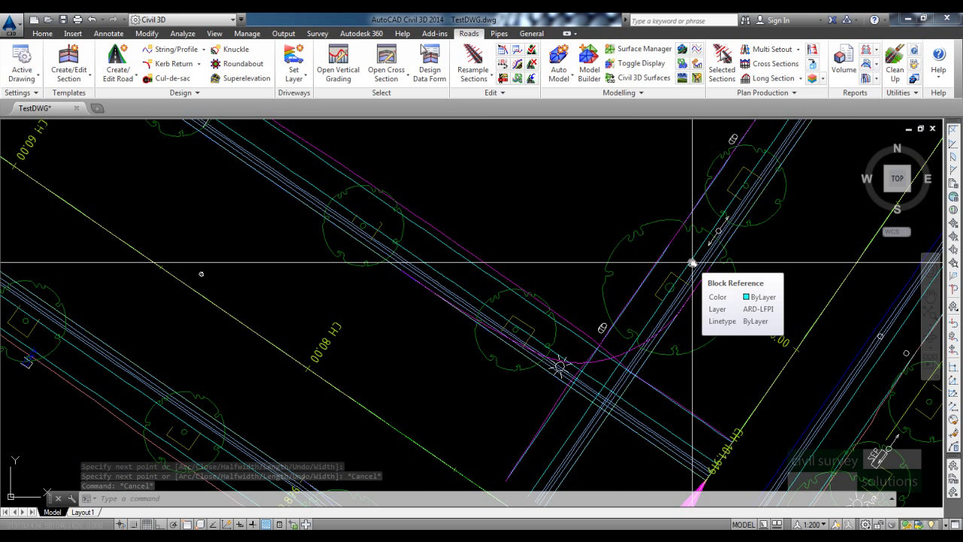
scroll(591, 343, "up", 2)
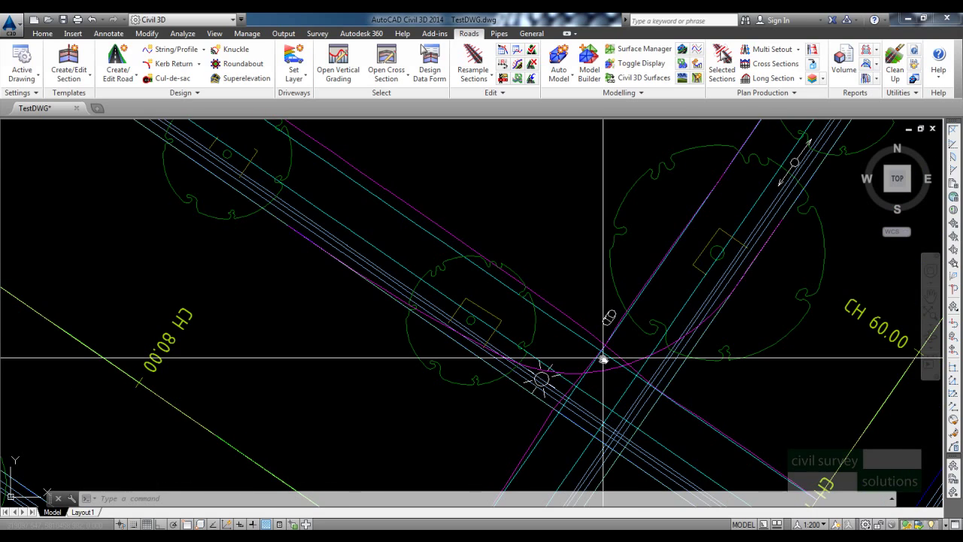
scroll(572, 362, "up", 2)
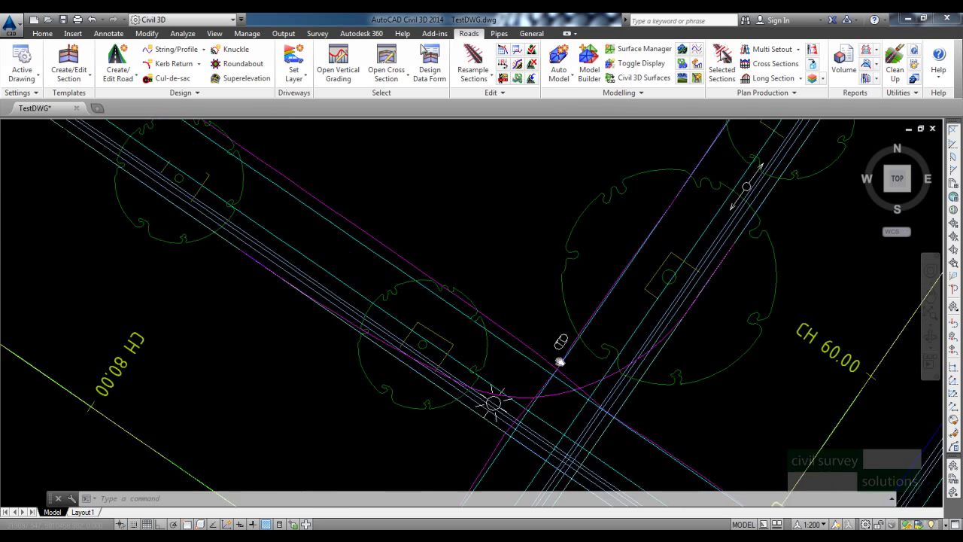
type("p")
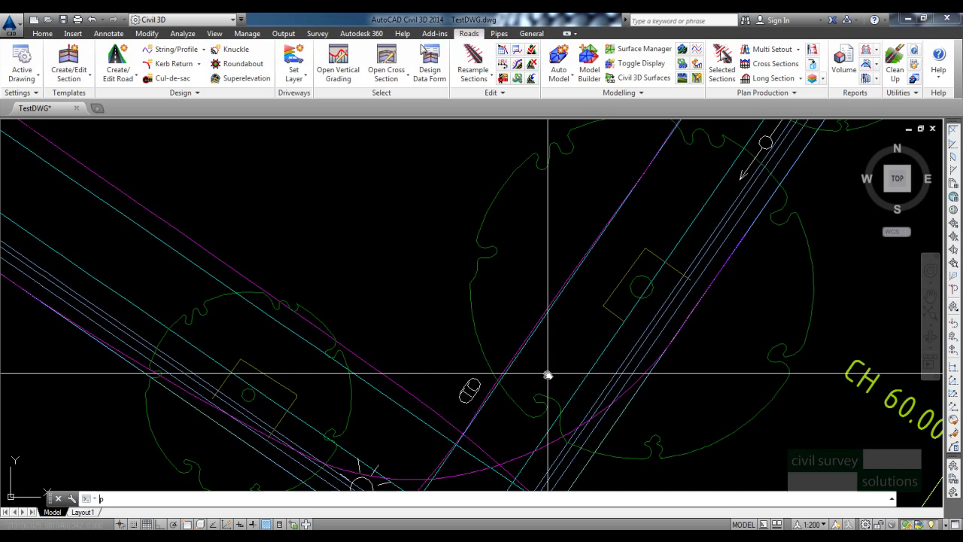
left_click(522, 370)
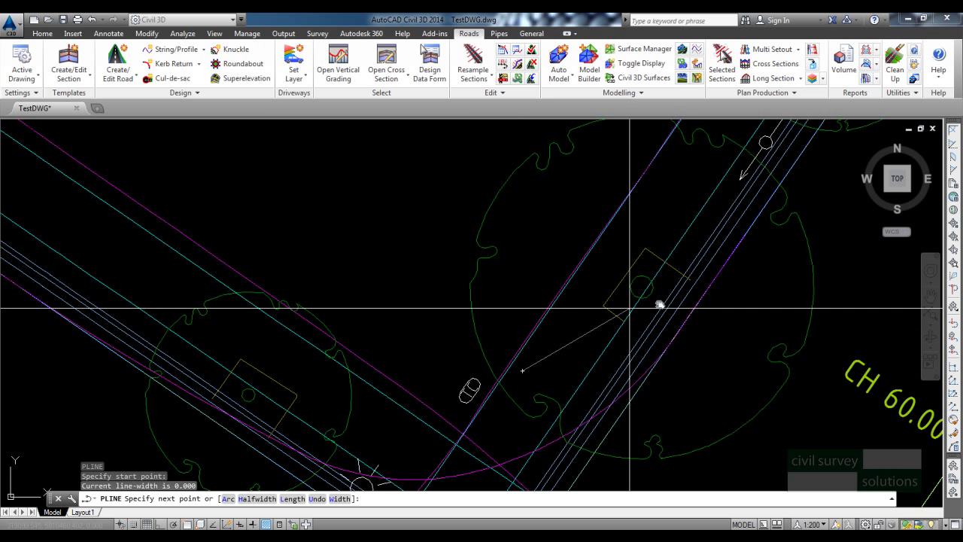
left_click(712, 286)
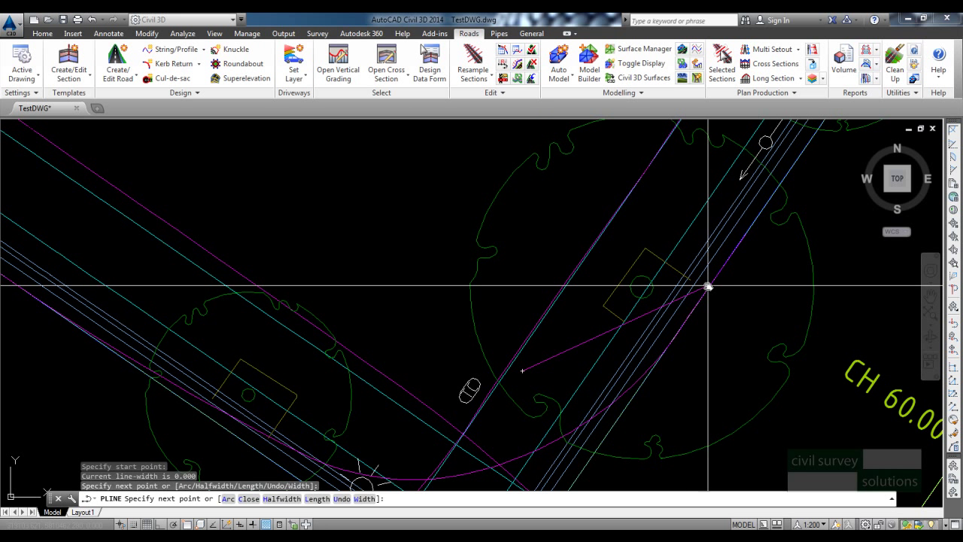
scroll(707, 288, "up", 4)
key("Escape")
left_click(677, 303)
left_click(686, 299)
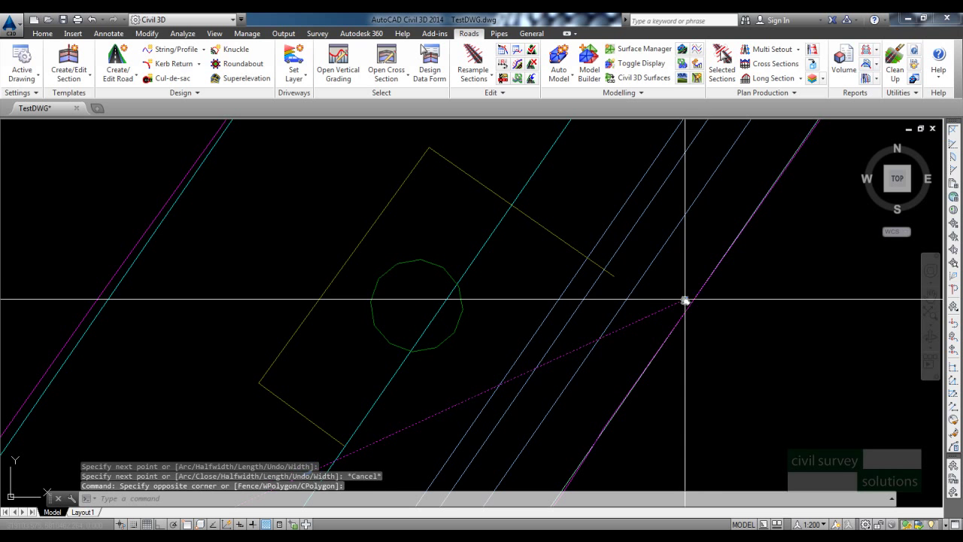
left_click(687, 300)
key("Escape")
scroll(684, 316, "down", 3)
left_click(659, 323)
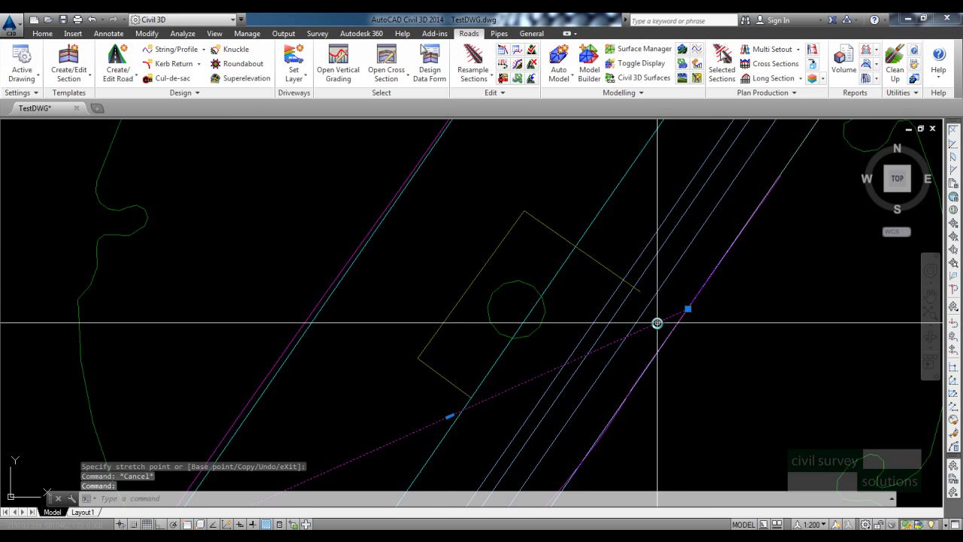
scroll(675, 296, "down", 2)
key("Delete")
left_click(698, 285)
scroll(759, 308, "down", 4)
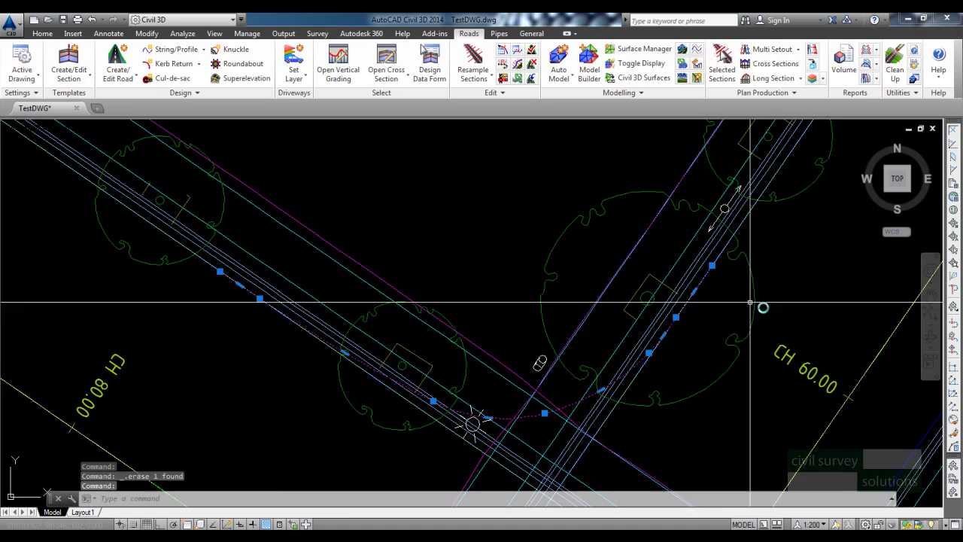
scroll(695, 344, "up", 2)
scroll(705, 338, "down", 2)
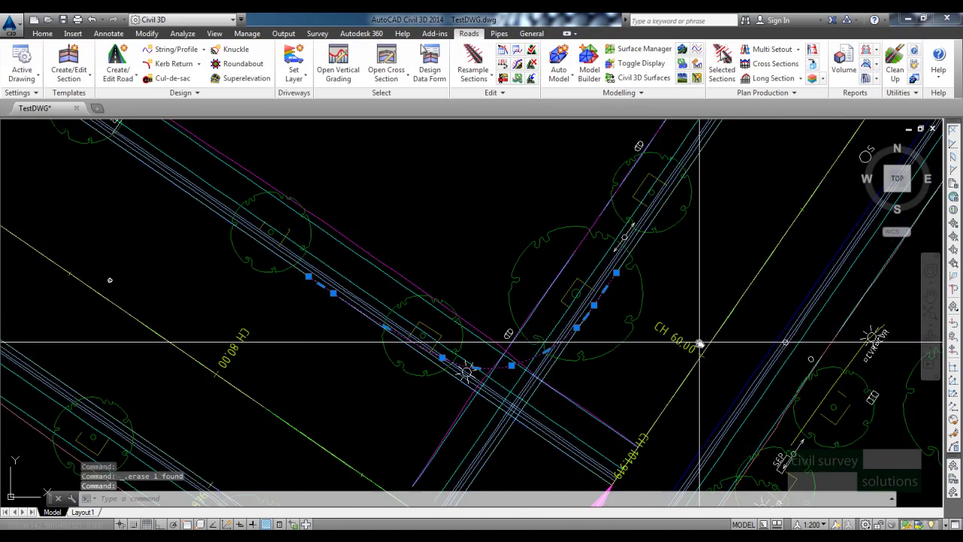
middle_click_drag(699, 344, 727, 297)
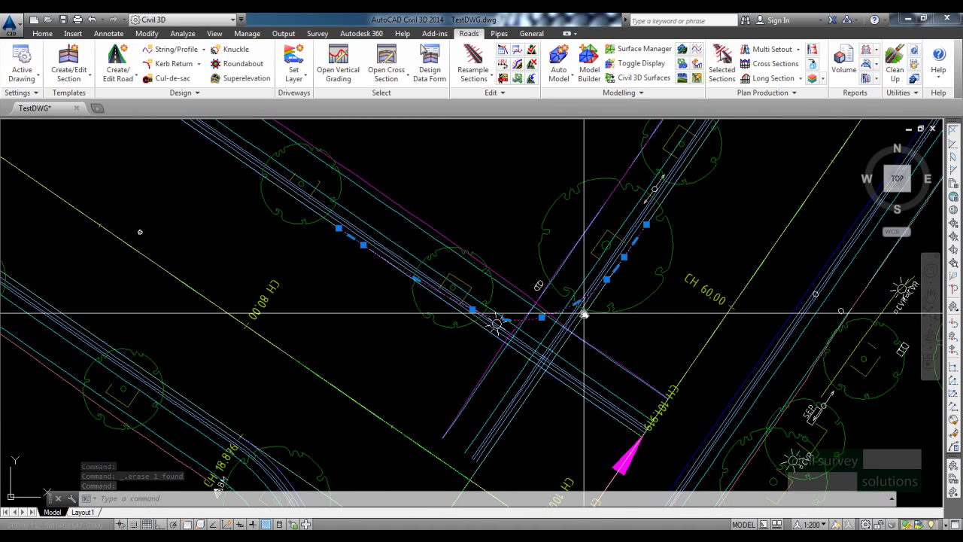
mouse_move(584, 313)
scroll(338, 226, "up", 8)
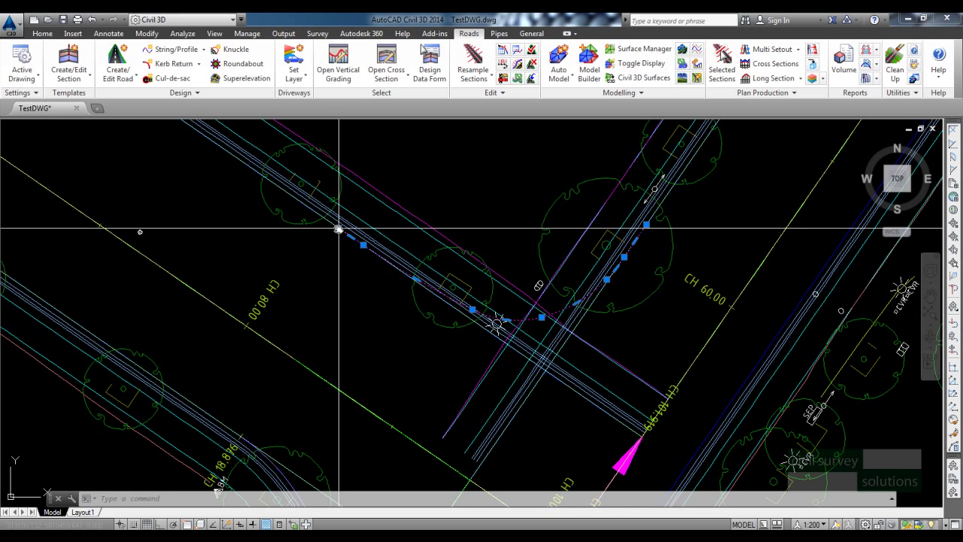
scroll(410, 236, "up", 5)
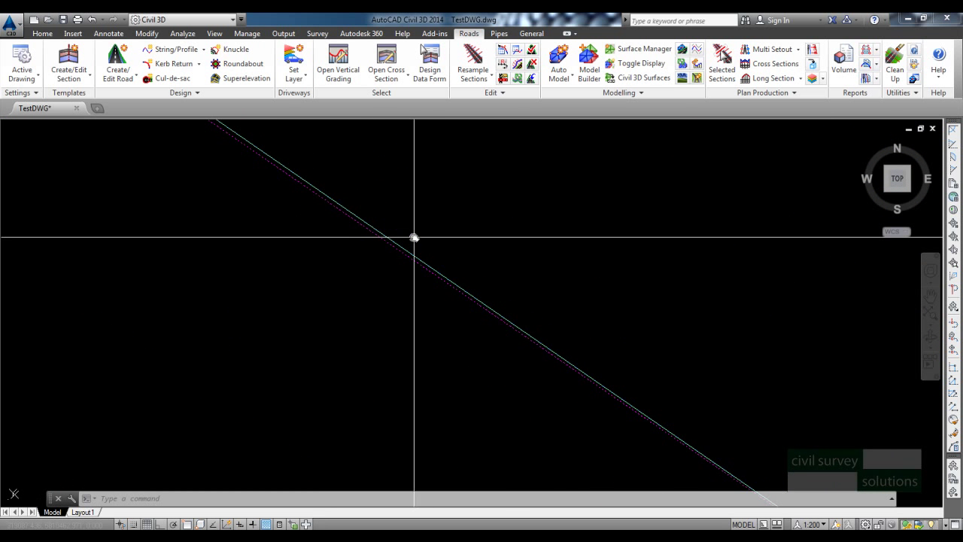
key("Escape")
key("Escape")
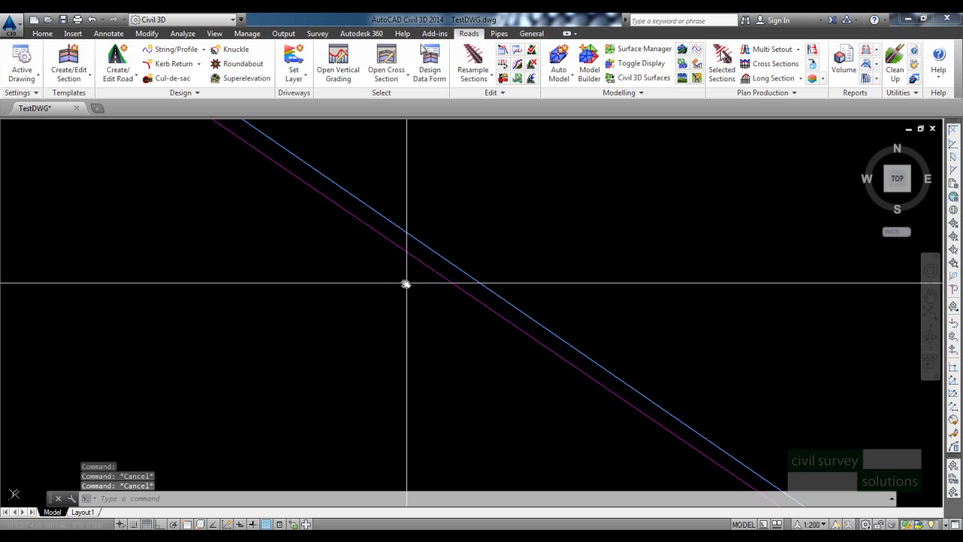
mouse_move(415, 240)
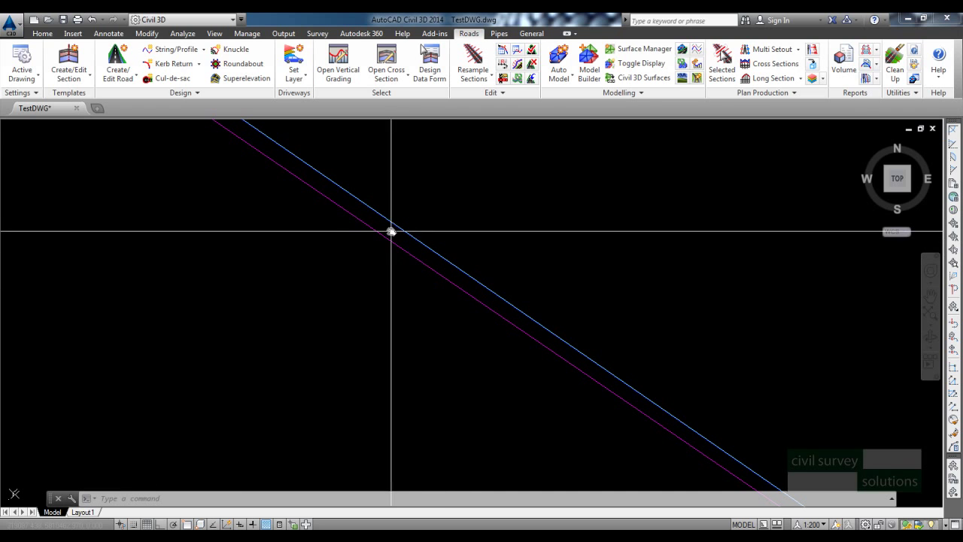
scroll(403, 238, "down", 5)
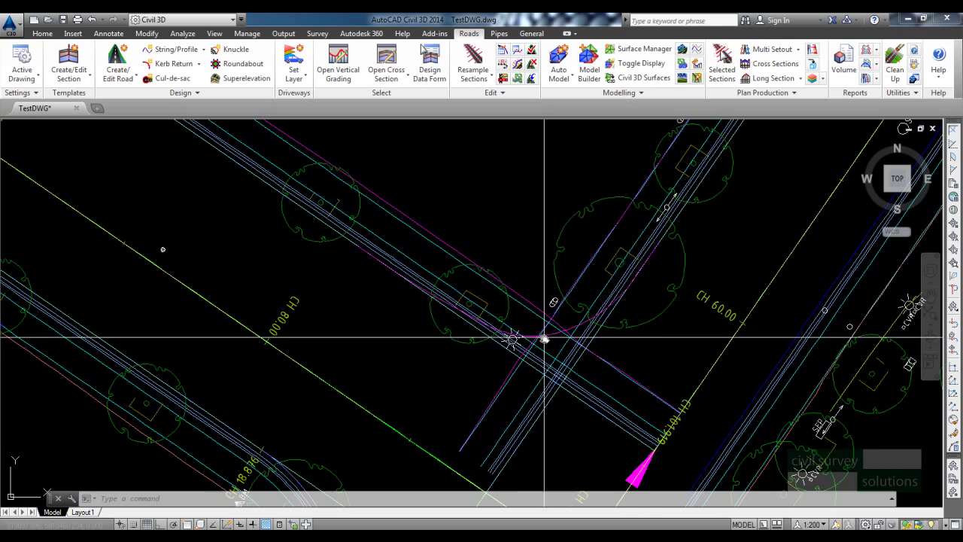
left_click(538, 336)
key("Escape")
key("Escape")
mouse_move(550, 279)
middle_mouse_down()
mouse_move(461, 218)
mouse_move(470, 260)
middle_mouse_up()
scroll(471, 260, "up", 2)
scroll(237, 173, "up", 1)
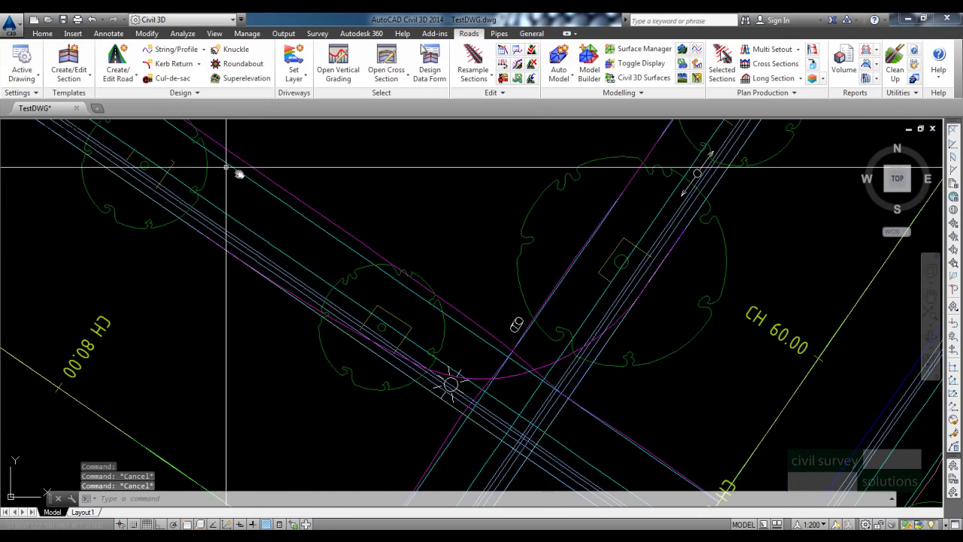
- Start Create Alignment from Objects and select the magenta kerb polyline
left_click(42, 34)
left_click(267, 51)
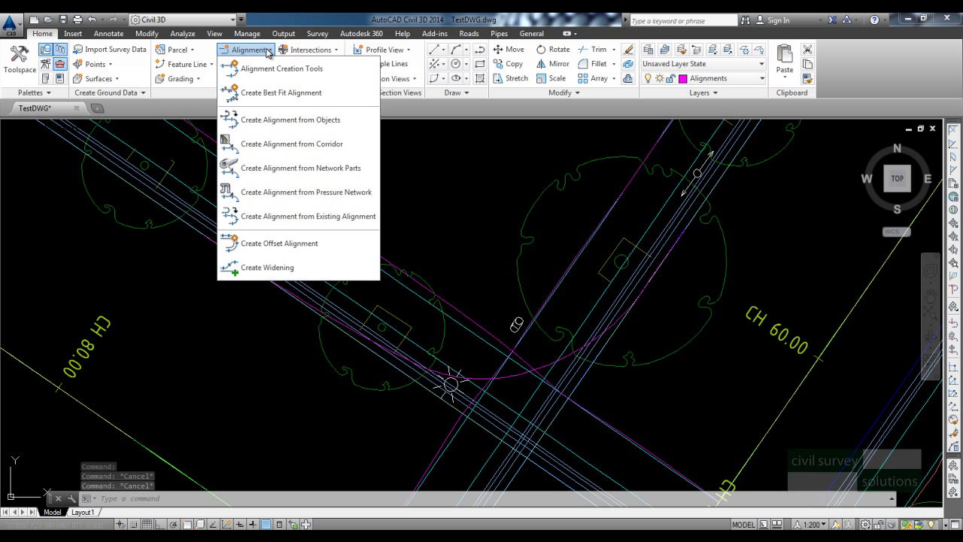
left_click(365, 124)
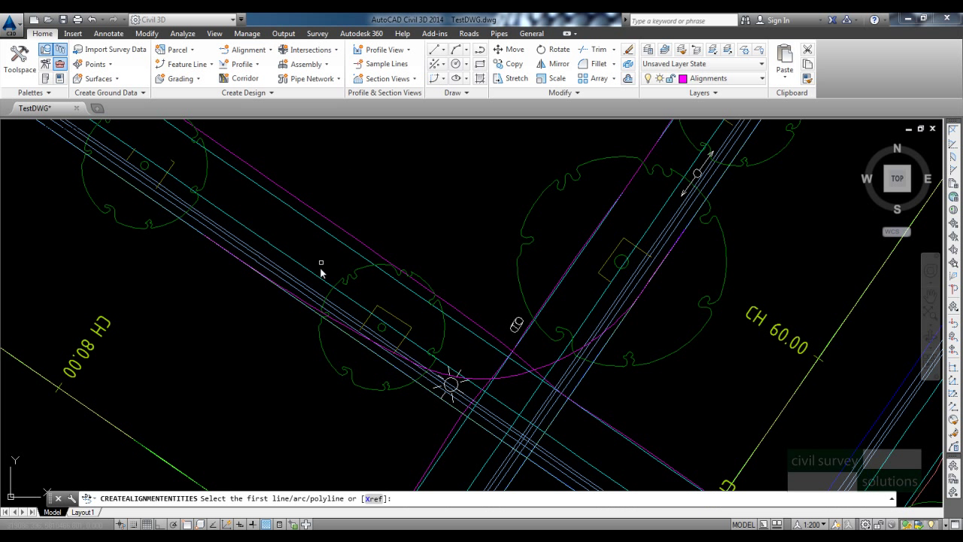
left_click(302, 304)
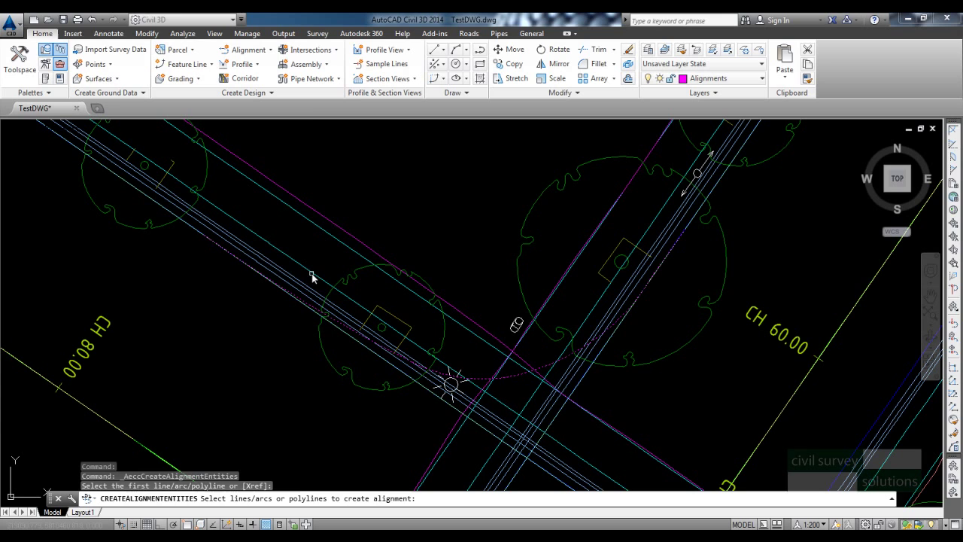
key("Return")
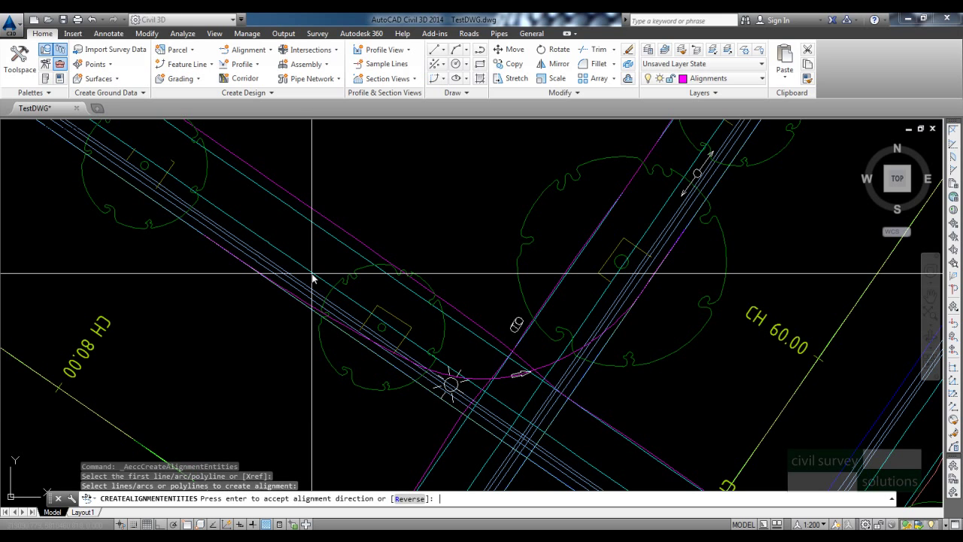
- Accept the alignment direction and create it with the name NewKerb
scroll(552, 311, "down", 3)
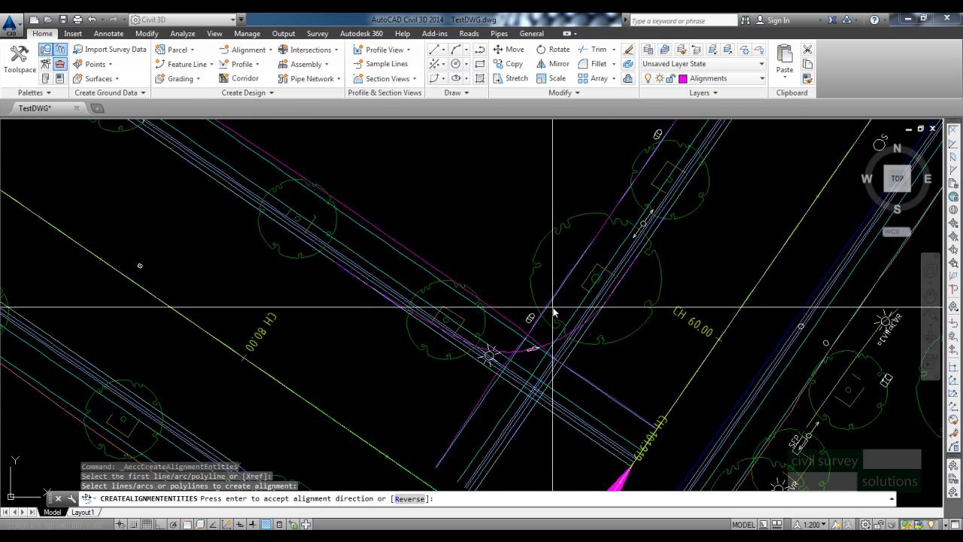
scroll(537, 273, "up", 3)
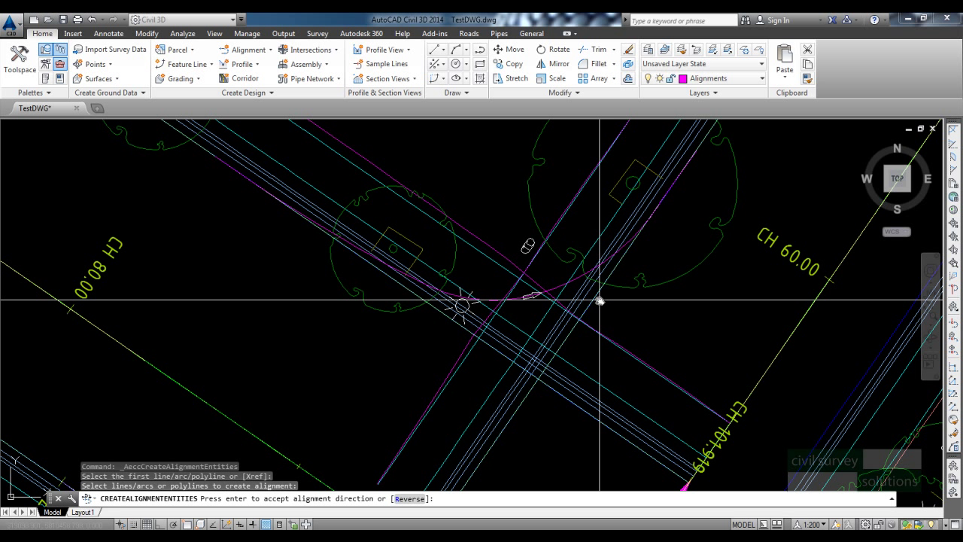
key("Return")
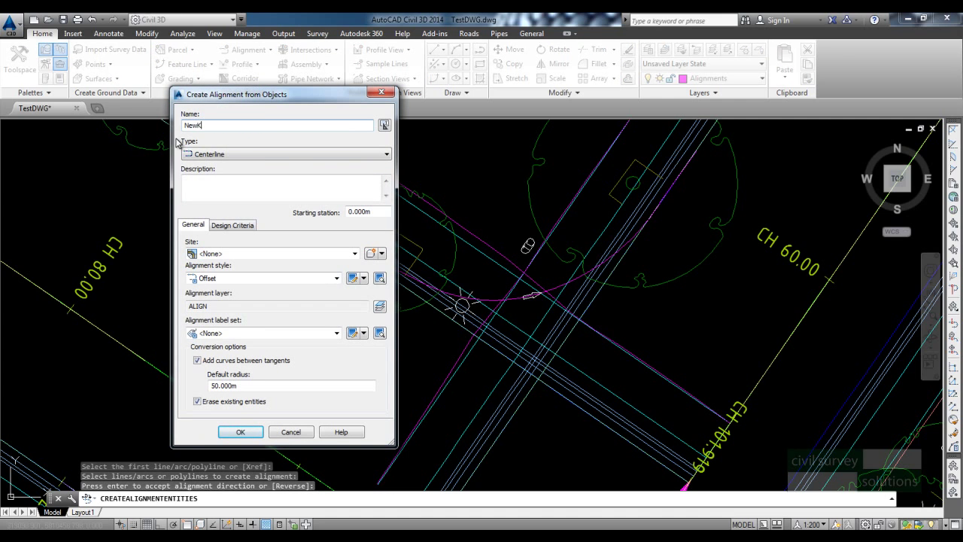
left_click(230, 187)
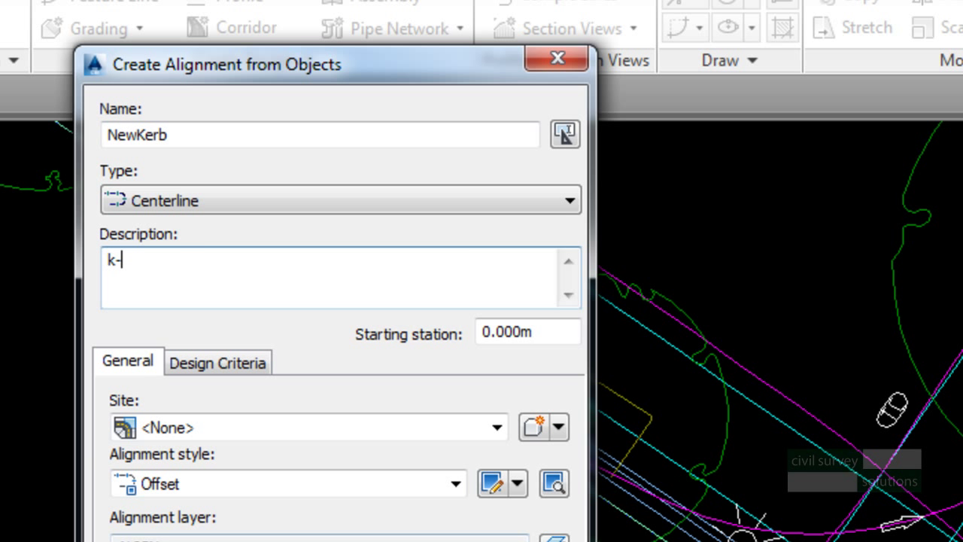
key("Tab")
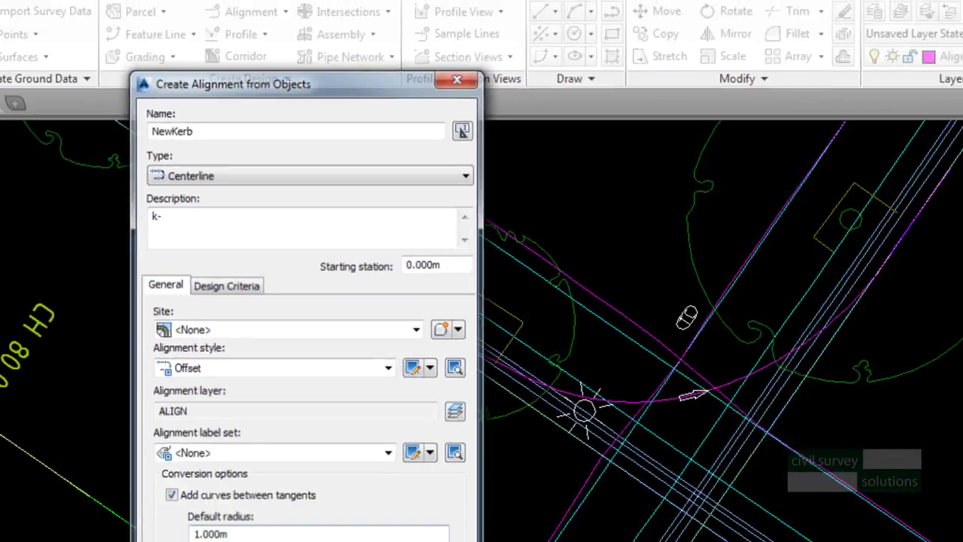
key("Return")
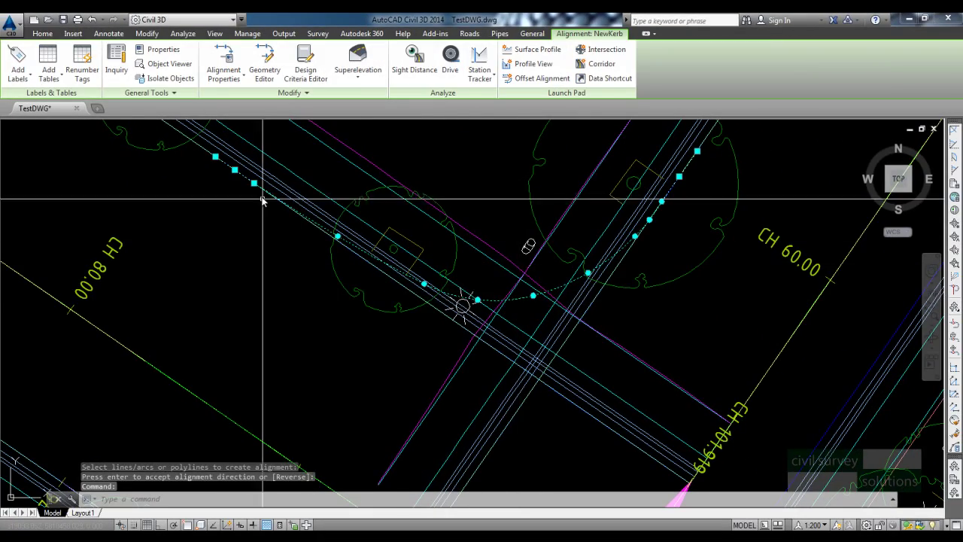
- Open NewKerb's layout tools in Alignment Grid View and inspect the tangency constraint cells
scroll(262, 199, "up", 1)
scroll(534, 233, "down", 1)
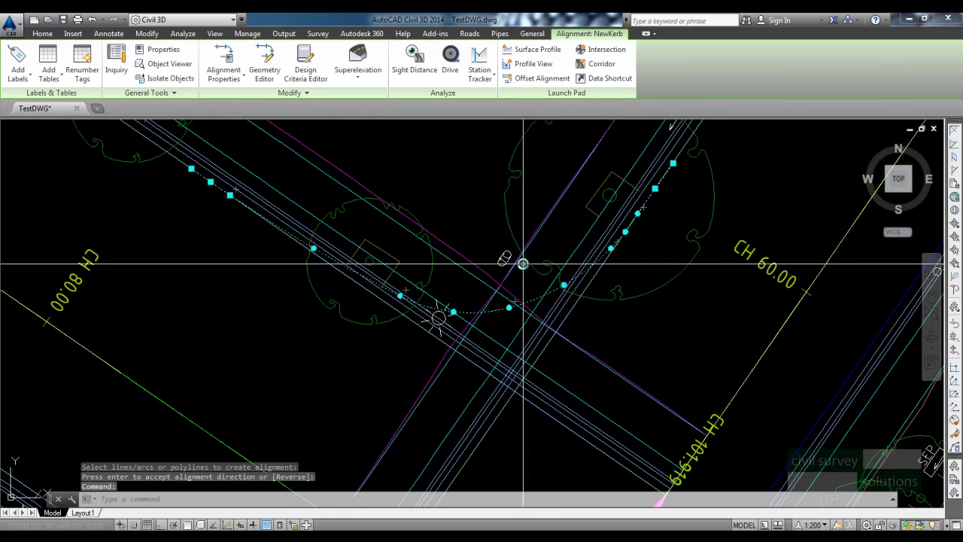
left_click(270, 77)
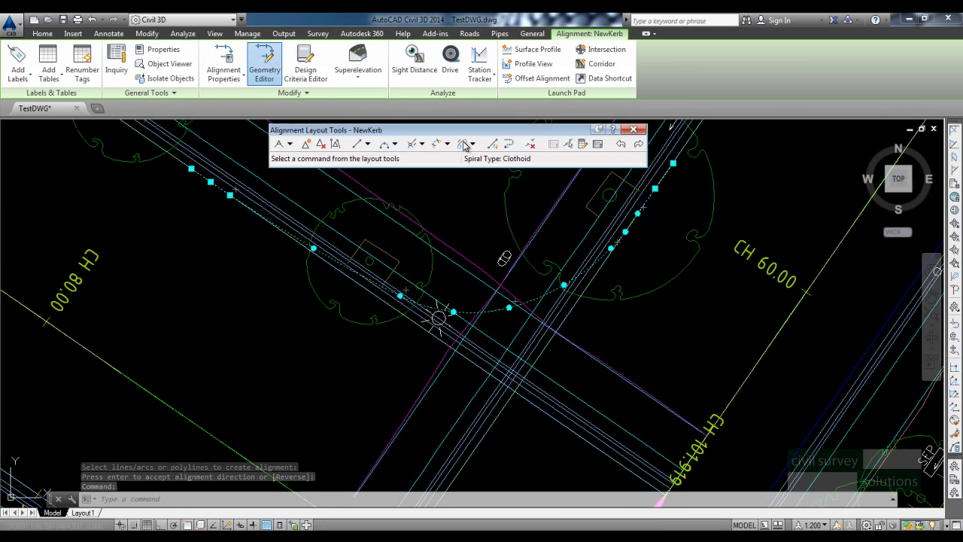
left_click(599, 144)
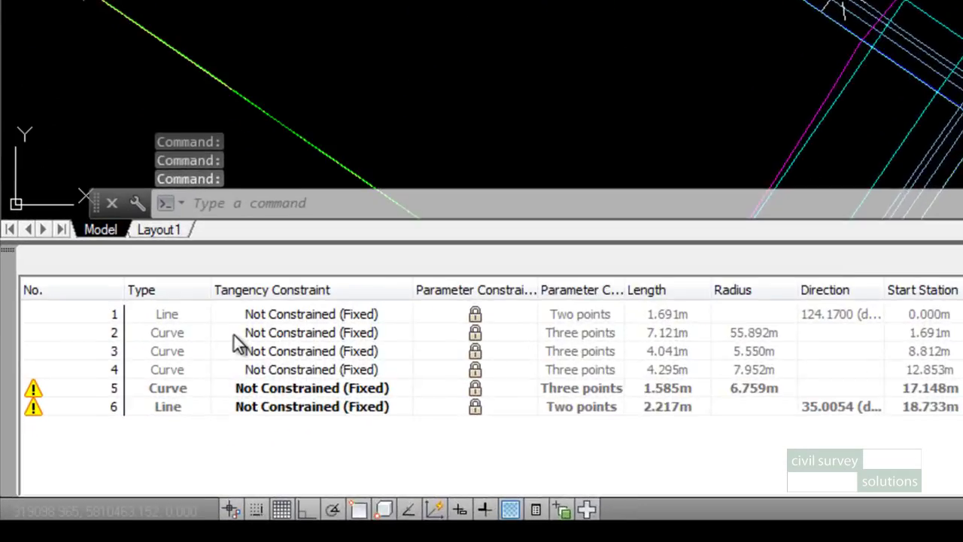
left_click(122, 432)
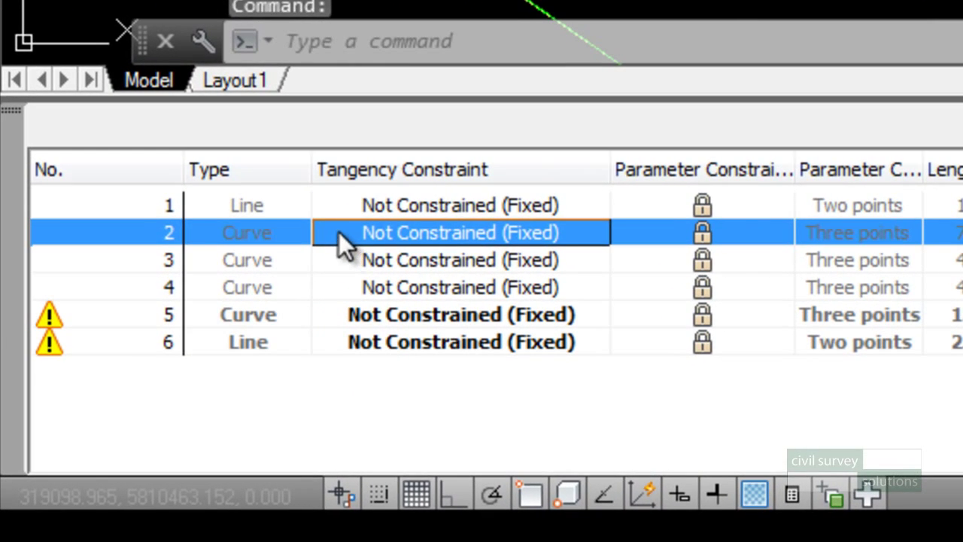
left_click(368, 261)
left_click(414, 289)
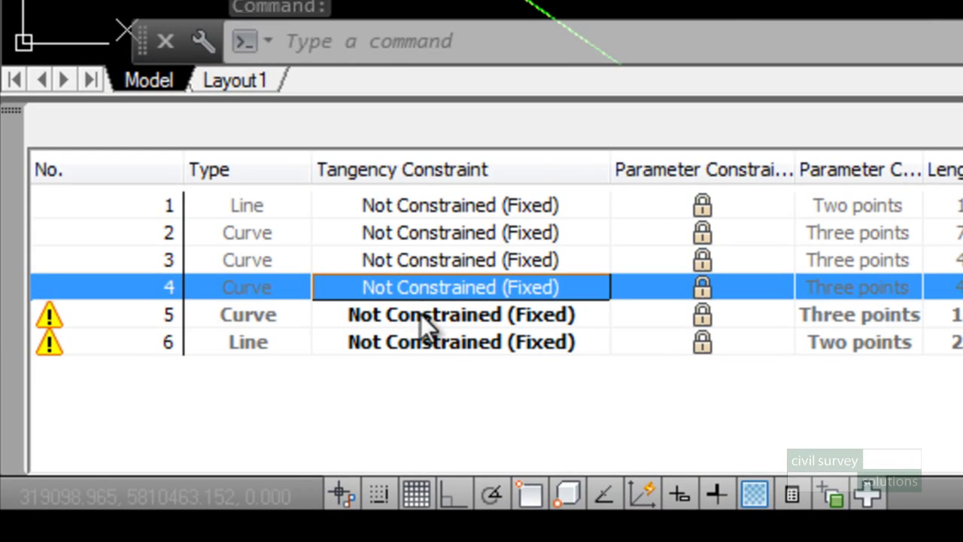
left_click(420, 313)
left_click(443, 343)
left_click(458, 267)
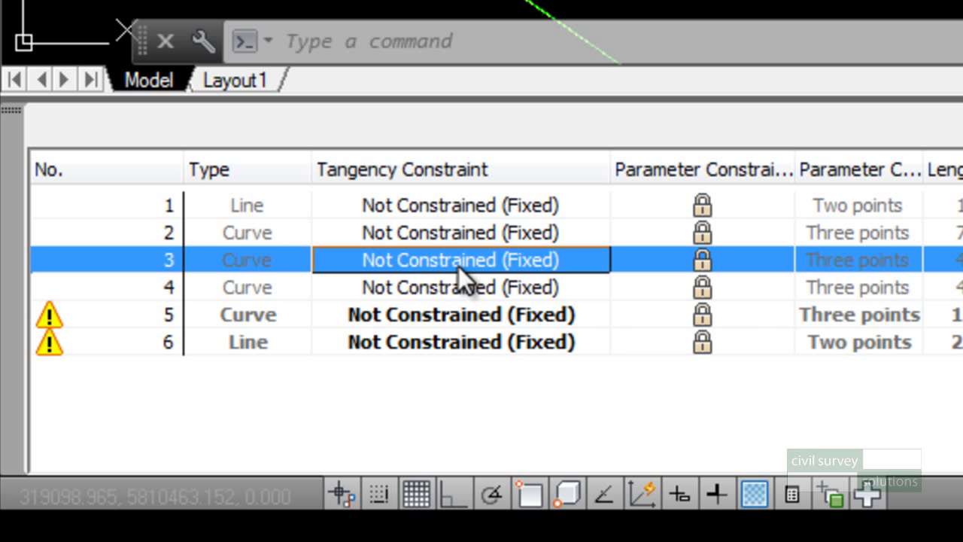
- Set tangency constraints for curves 2–5, making curve 5 Constrained on Both Sides (Free)
left_click(510, 239)
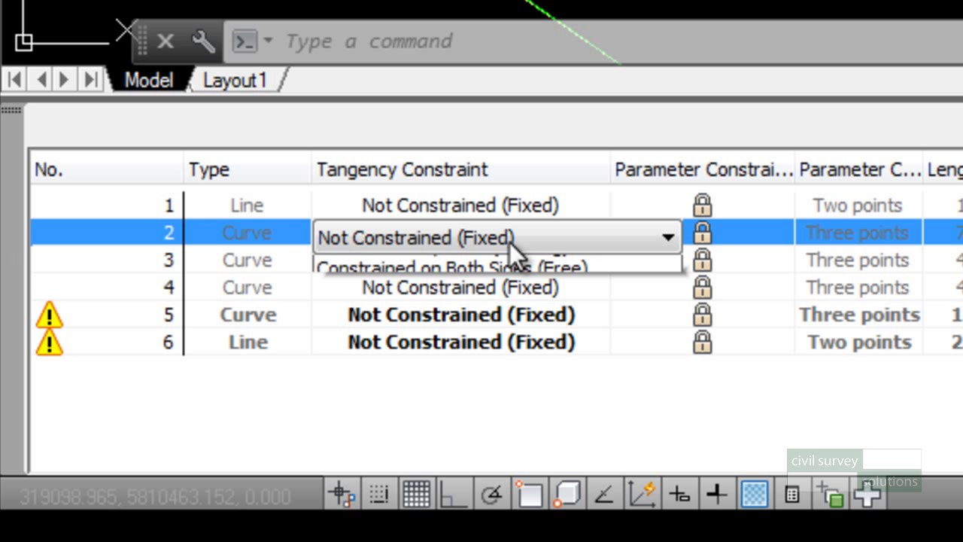
left_click(503, 338)
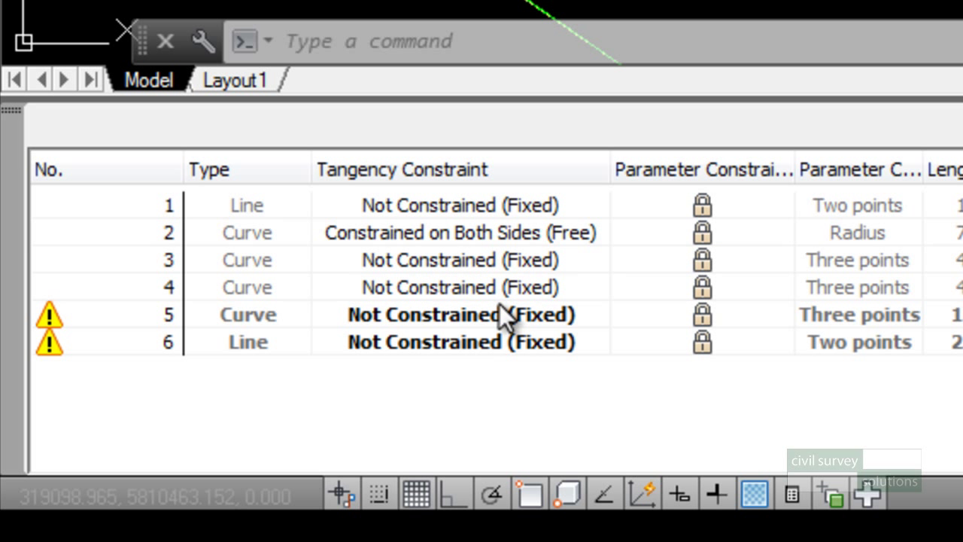
left_click(490, 271)
left_click(488, 358)
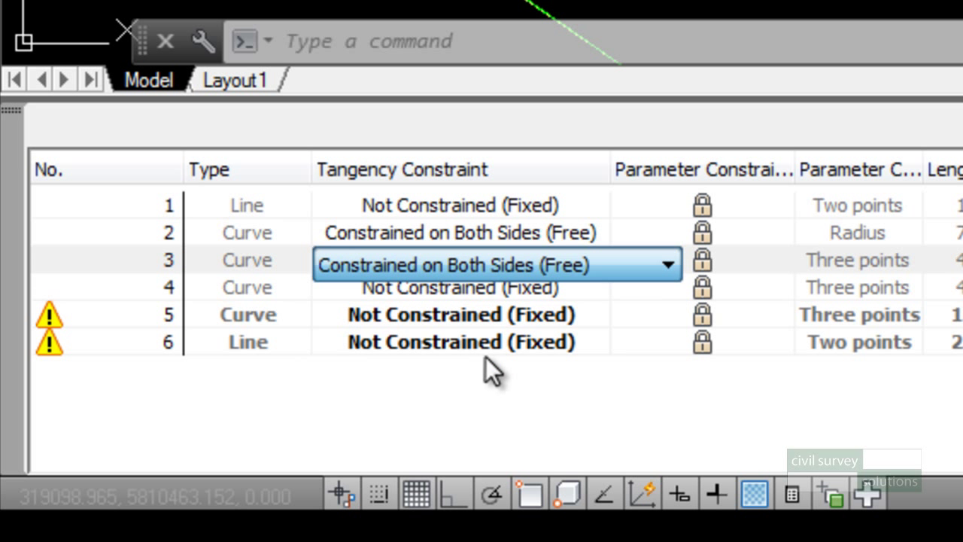
left_click(498, 292)
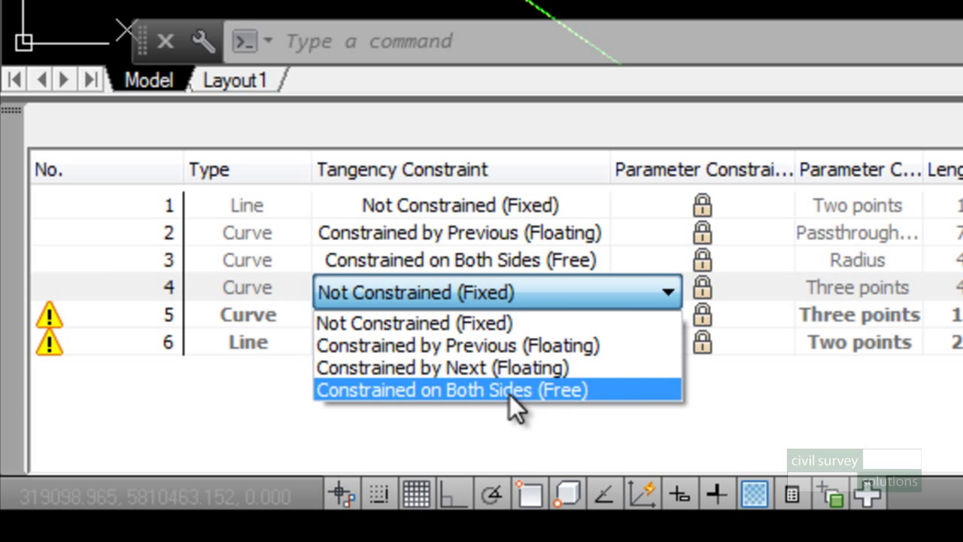
left_click(509, 391)
left_click(485, 318)
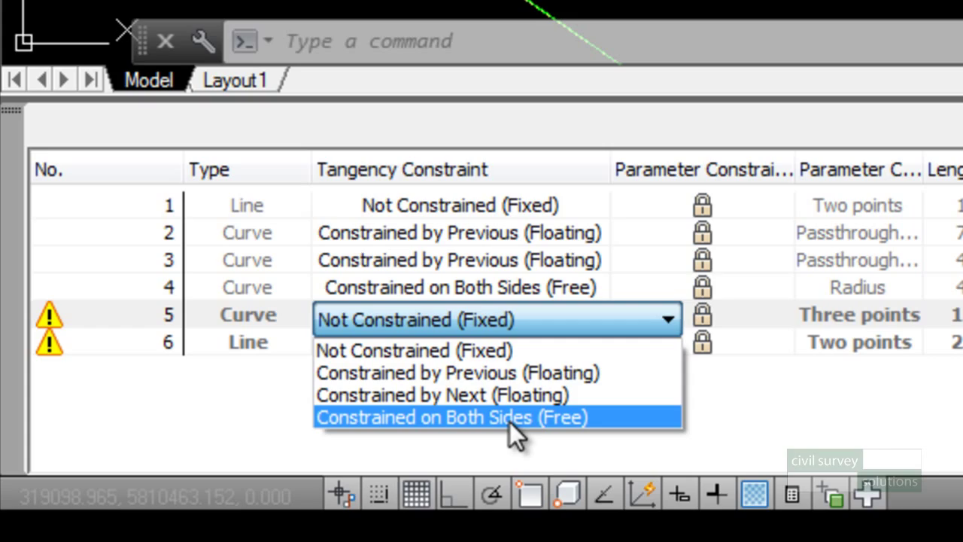
left_click(509, 418)
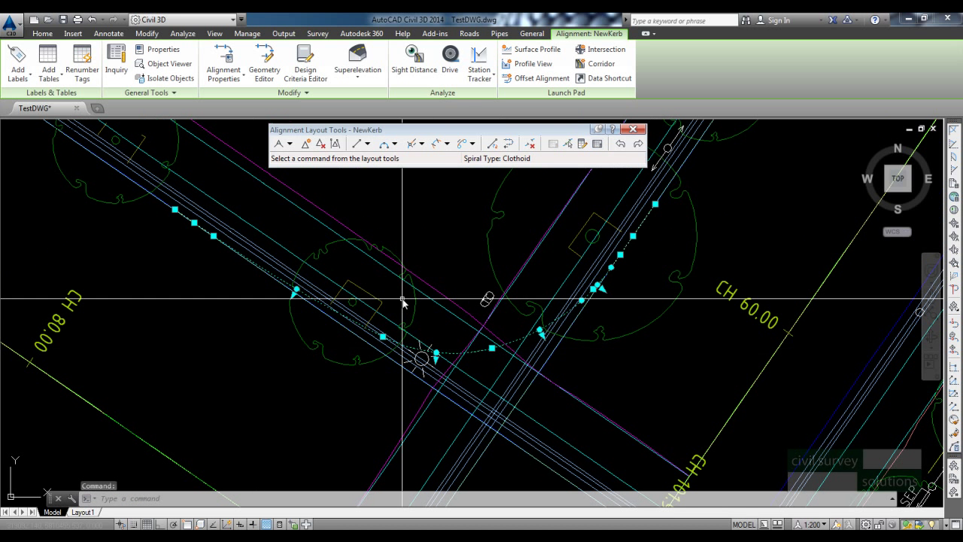
- Close Alignment Layout Tools and select NewKerb to check it, then deselect it
left_click(639, 129)
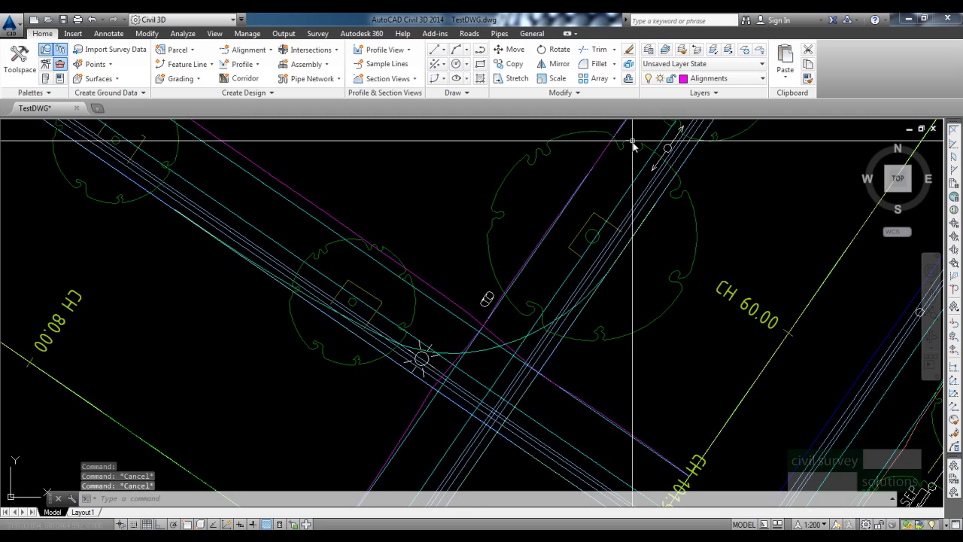
scroll(490, 252, "down", 3)
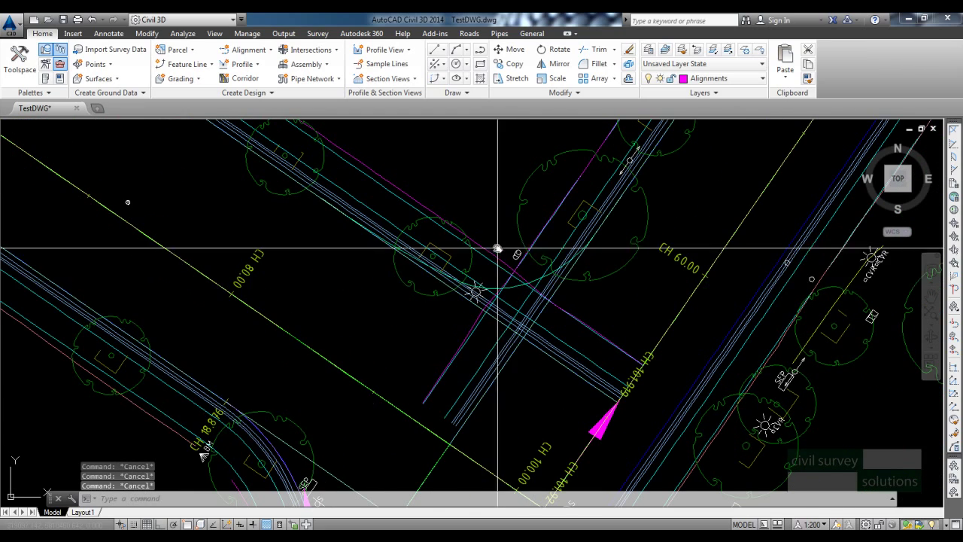
left_click(517, 286)
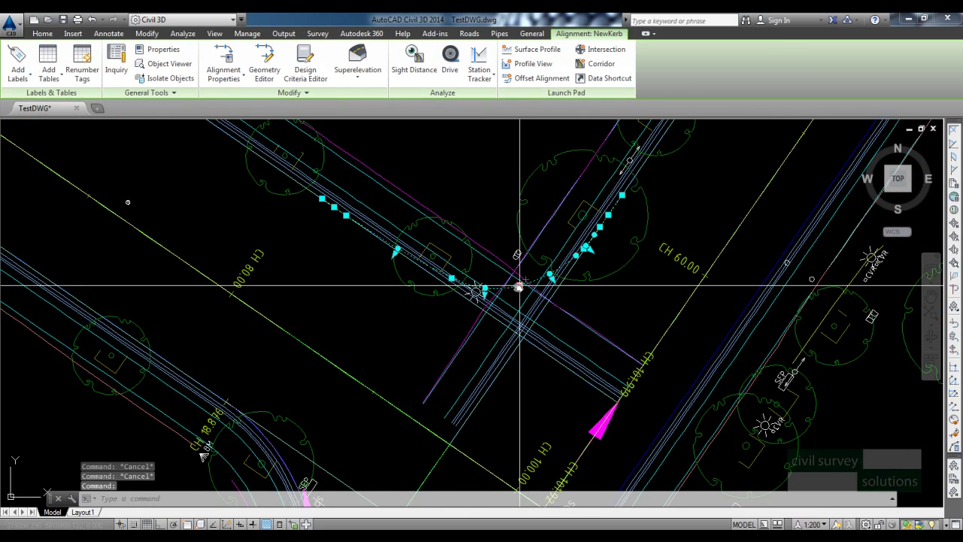
scroll(520, 286, "up", 2)
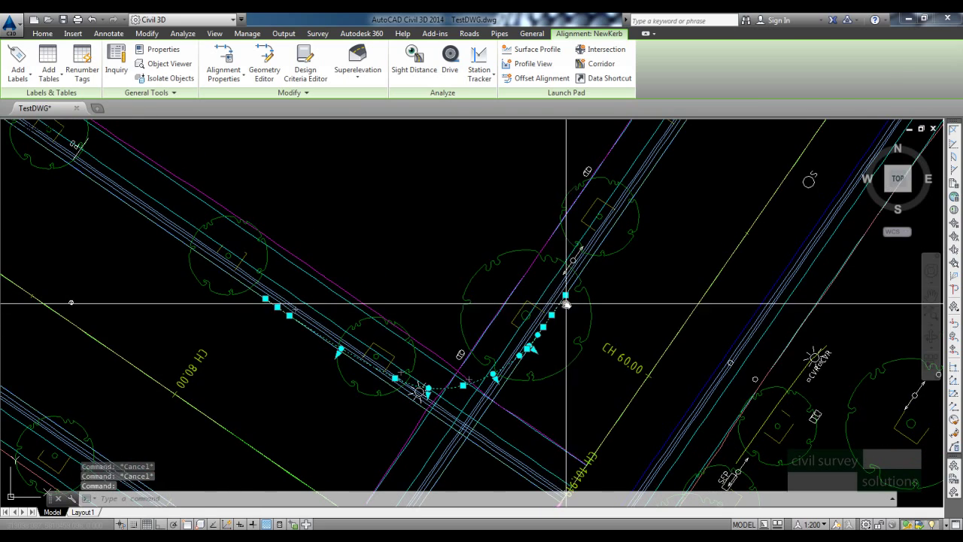
key("Escape")
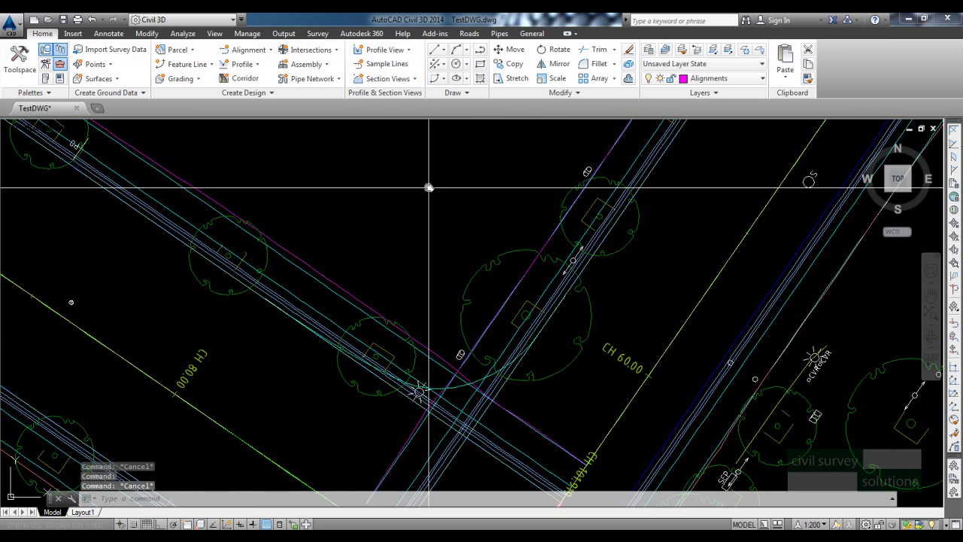
- Switch to the Roads ribbon and shift the intersection view slightly left
left_click(471, 34)
scroll(339, 472, "up", 2)
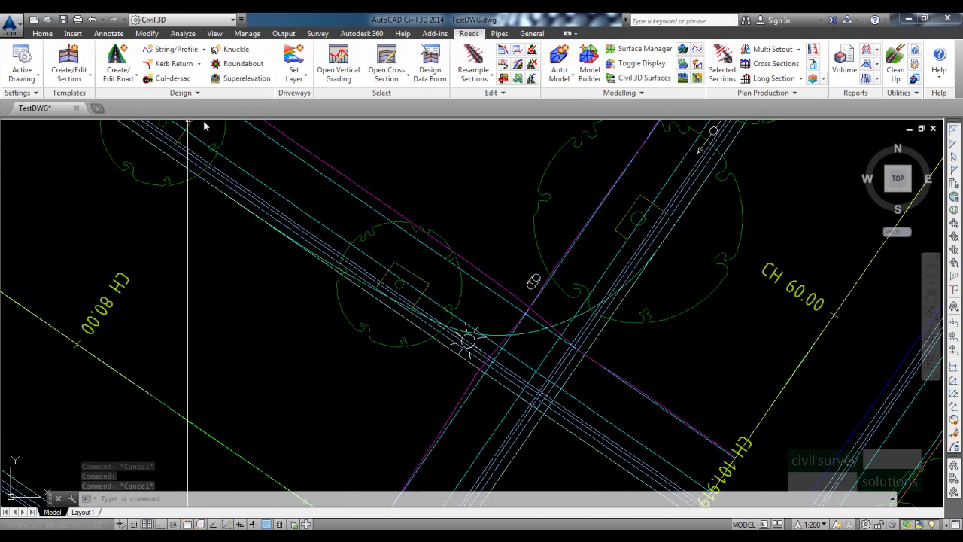
middle_click_drag(386, 139, 327, 141)
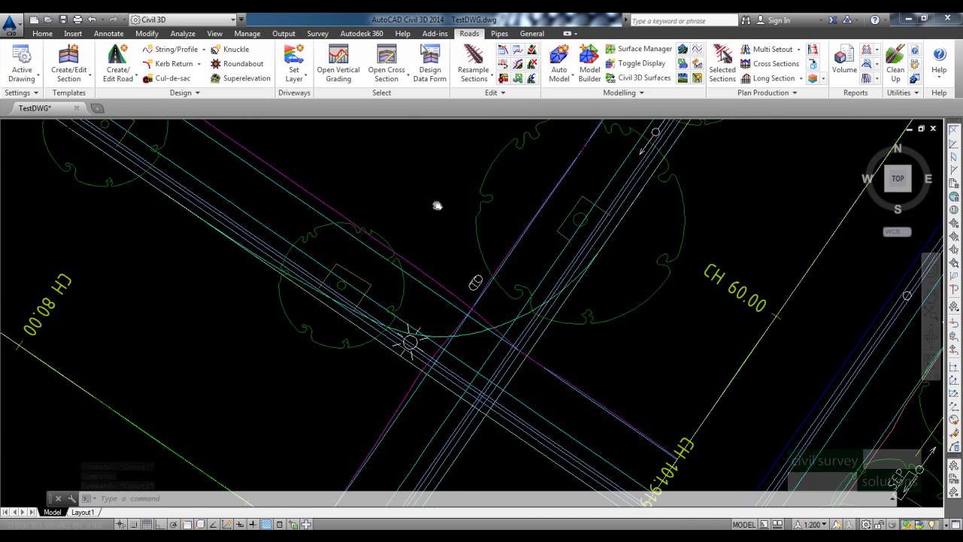
- Start Kerb Return, pick the Alba Road corner kerb, and preview the kerb shape options
left_click(169, 65)
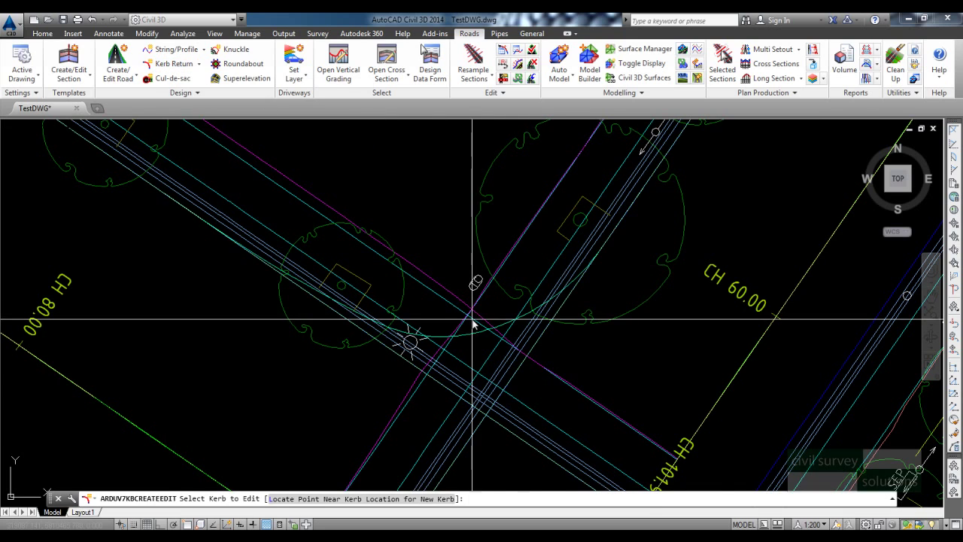
scroll(392, 297, "down", 2)
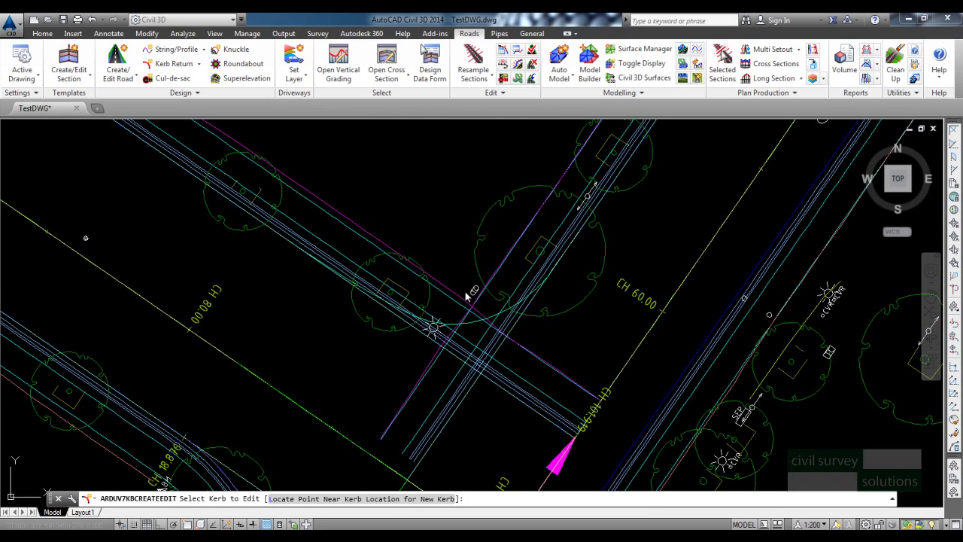
left_click(467, 289)
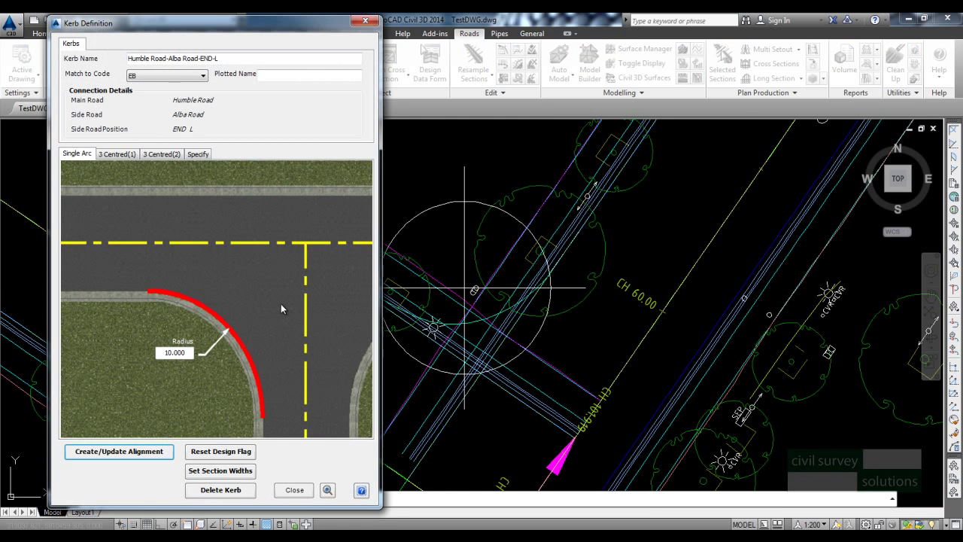
left_click(162, 154)
left_click(117, 154)
left_click(77, 153)
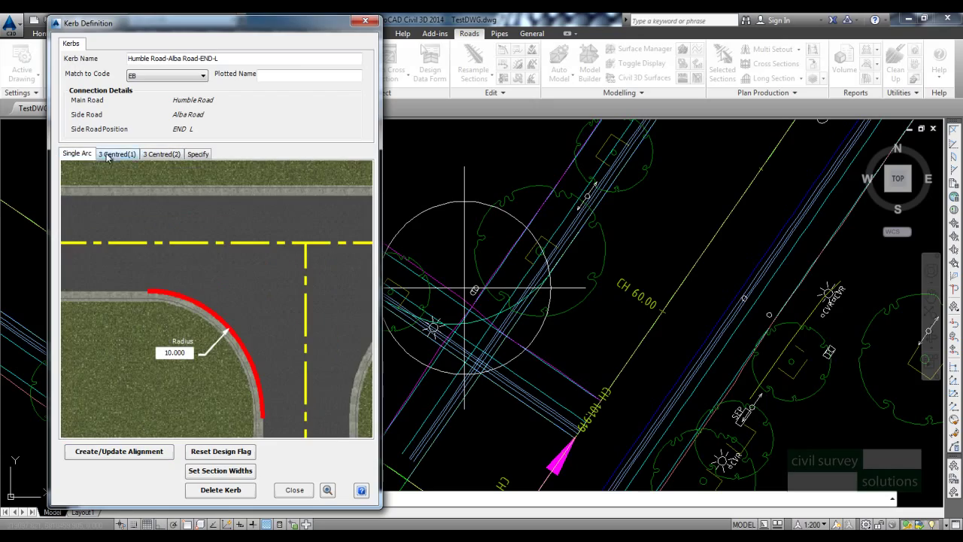
left_click(116, 154)
left_click(178, 154)
- Under Specify, choose NewKerb as Kerb Alignment, rebuild the kerb return, and close
left_click(225, 153)
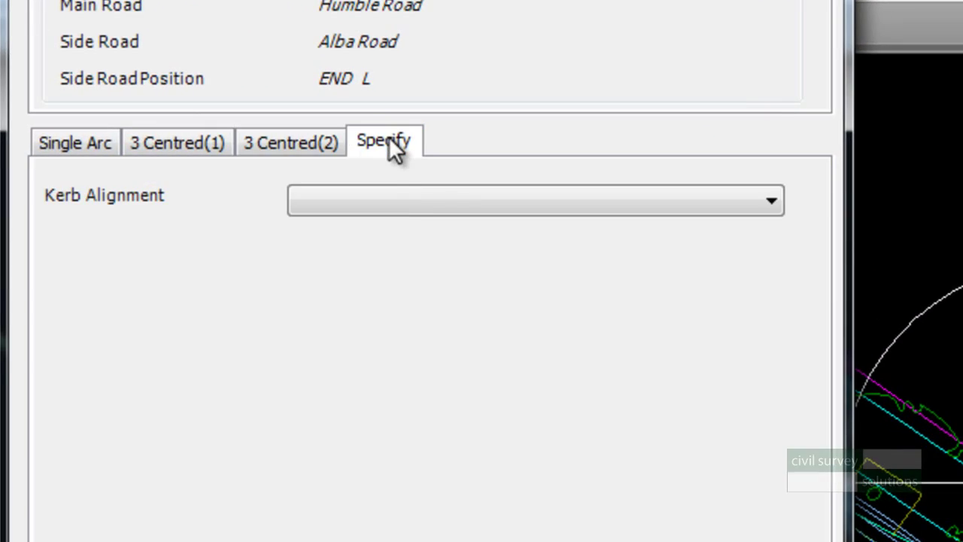
left_click(421, 200)
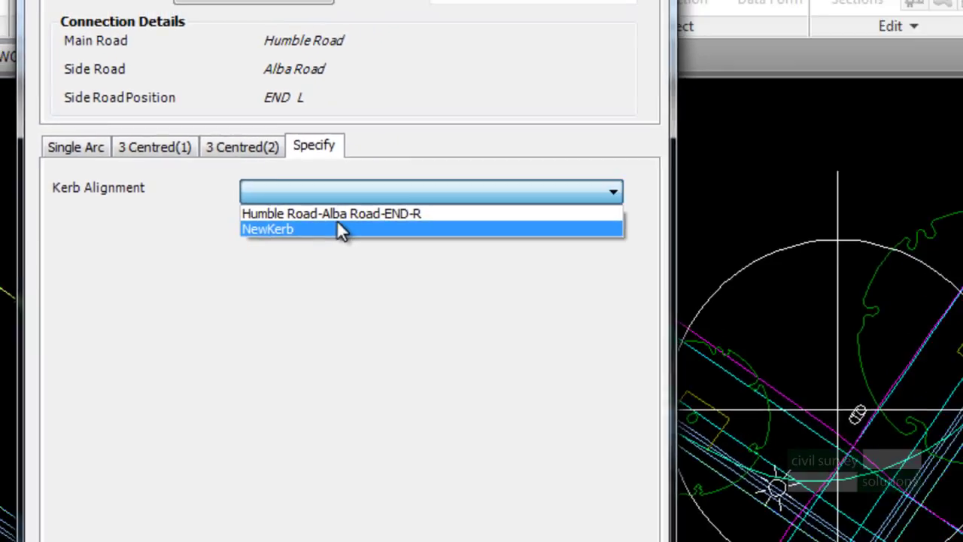
left_click(413, 242)
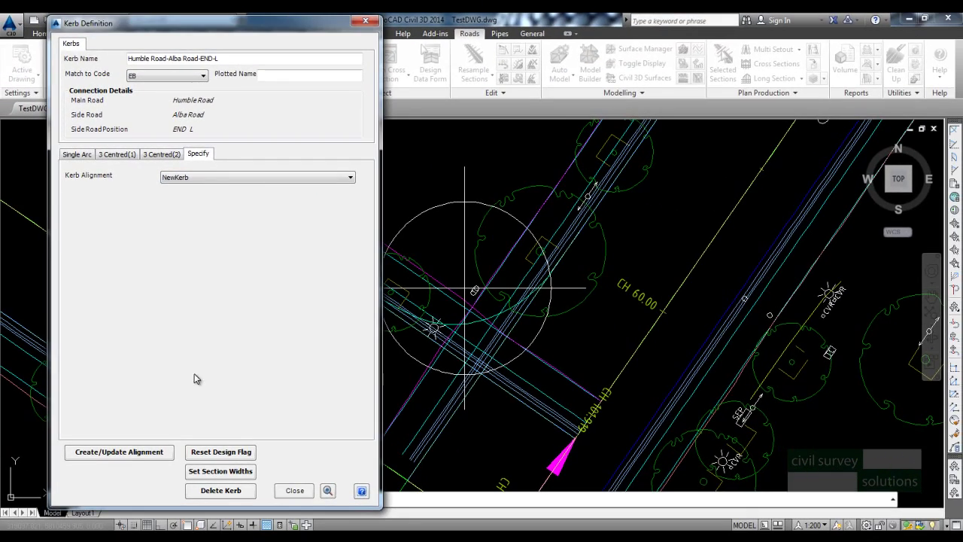
left_click(130, 452)
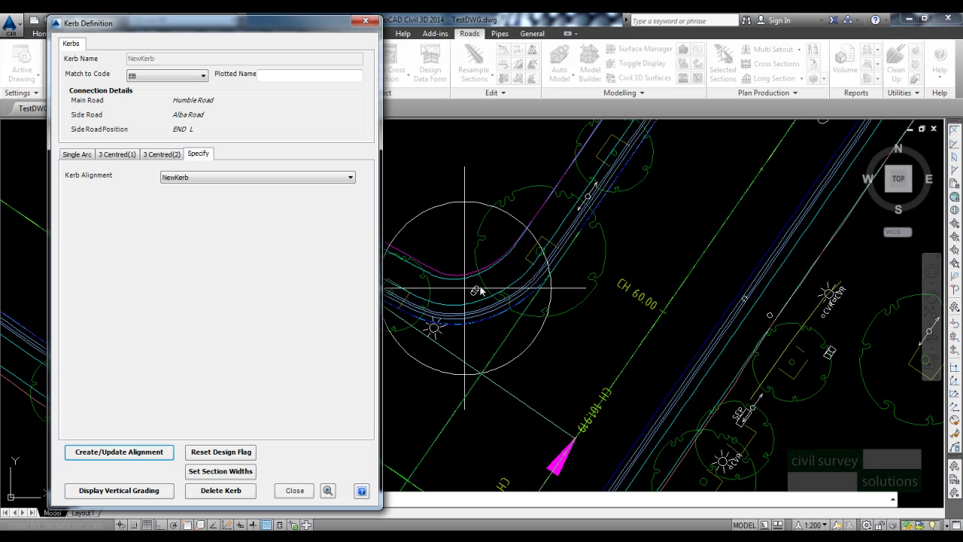
left_click(308, 495)
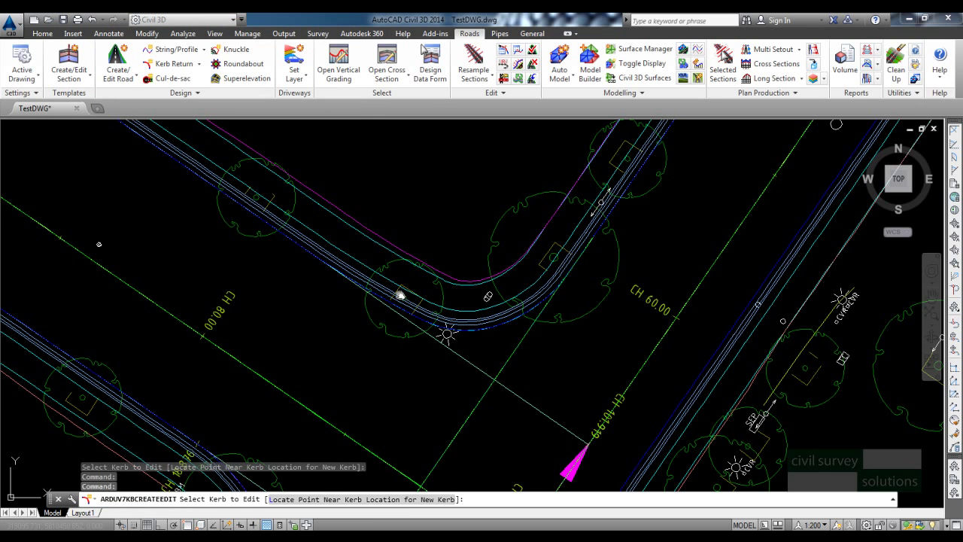
key("Escape")
key("Escape")
key("Escape")
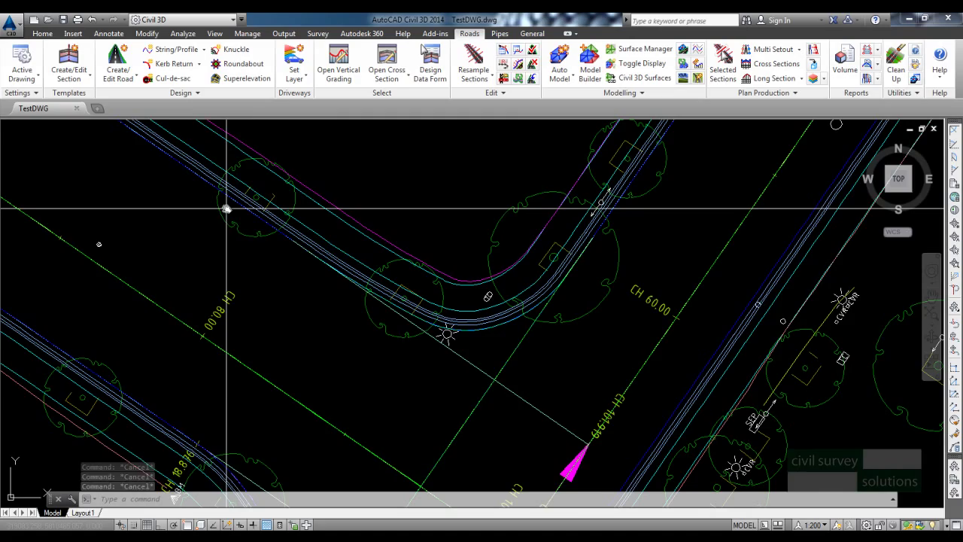
mouse_move(226, 209)
middle_mouse_down()
mouse_move(345, 225)
mouse_move(441, 203)
middle_mouse_up()
scroll(441, 203, "down", 3)
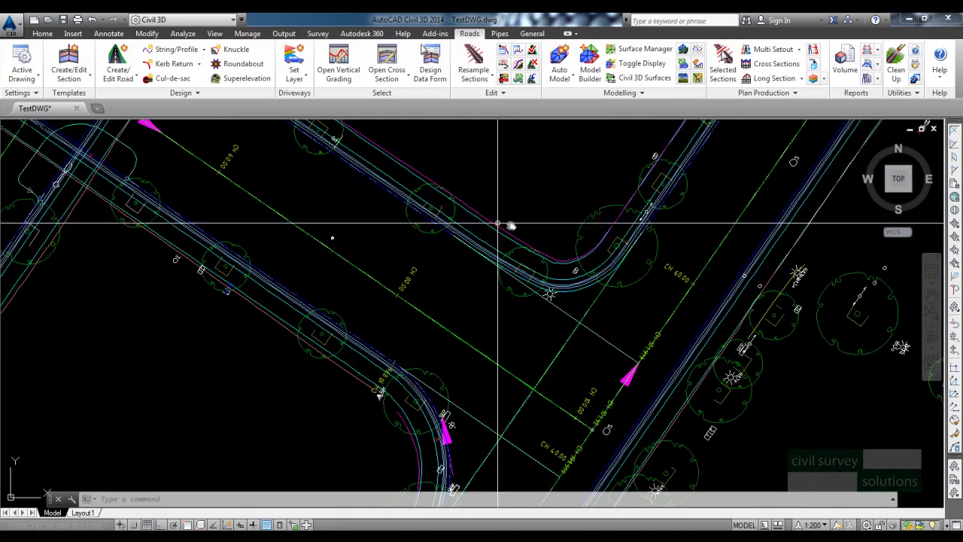
scroll(509, 224, "up", 3)
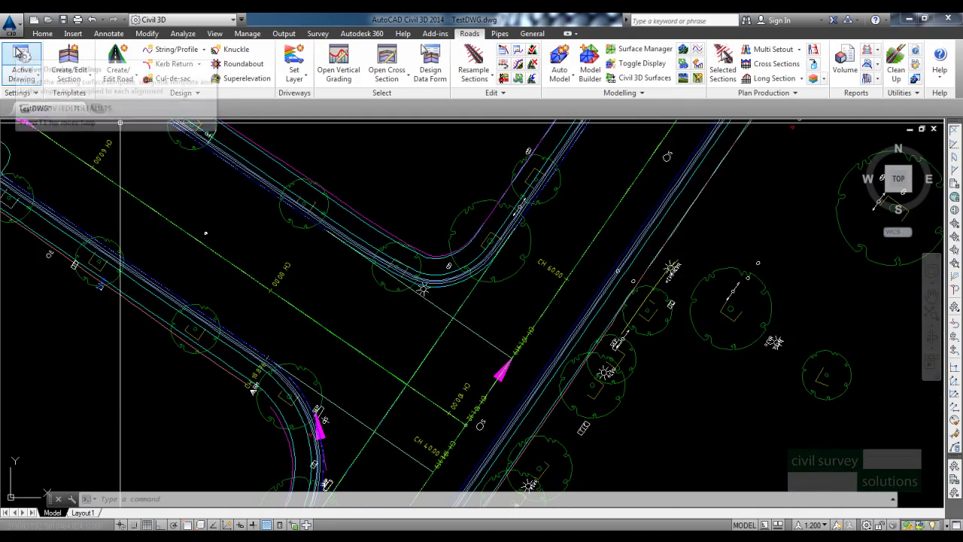
left_click(21, 64)
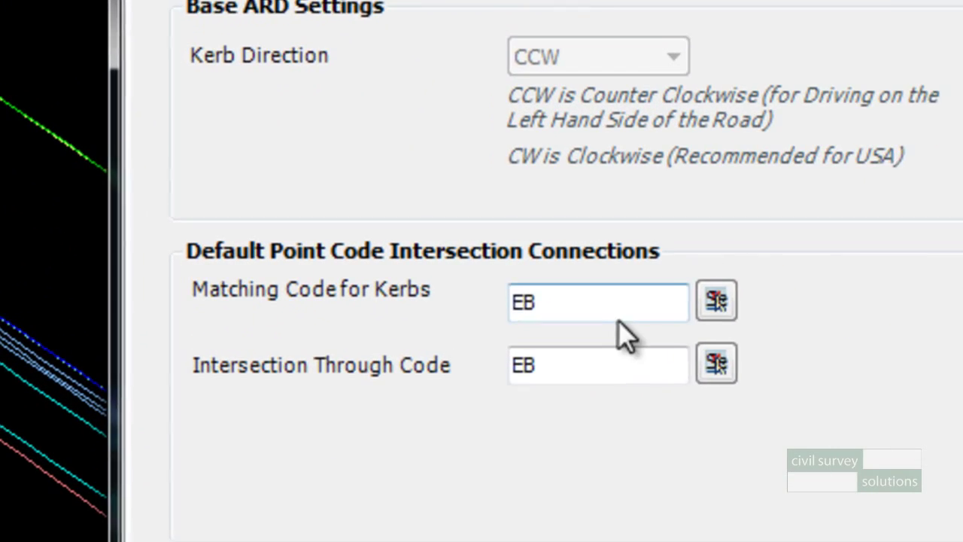
left_click(624, 301)
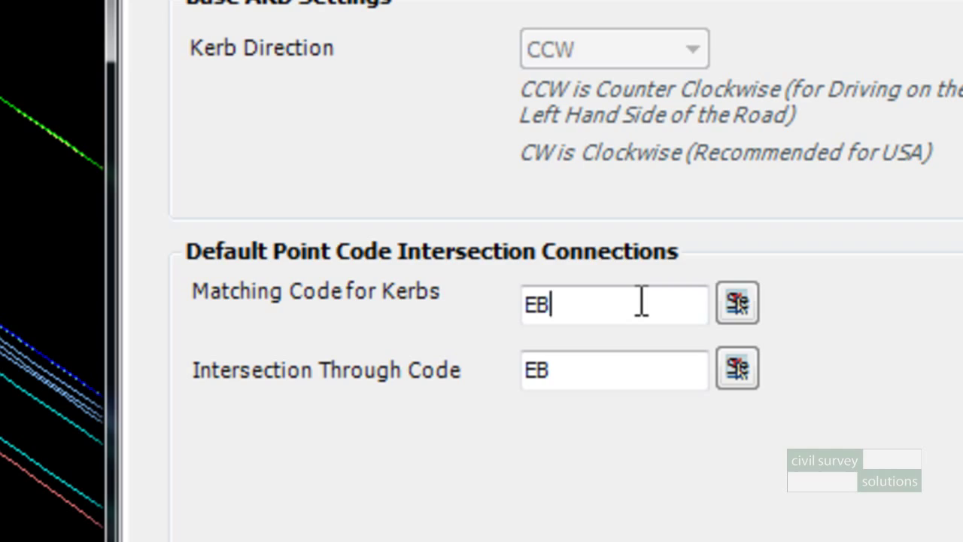
left_click(660, 372)
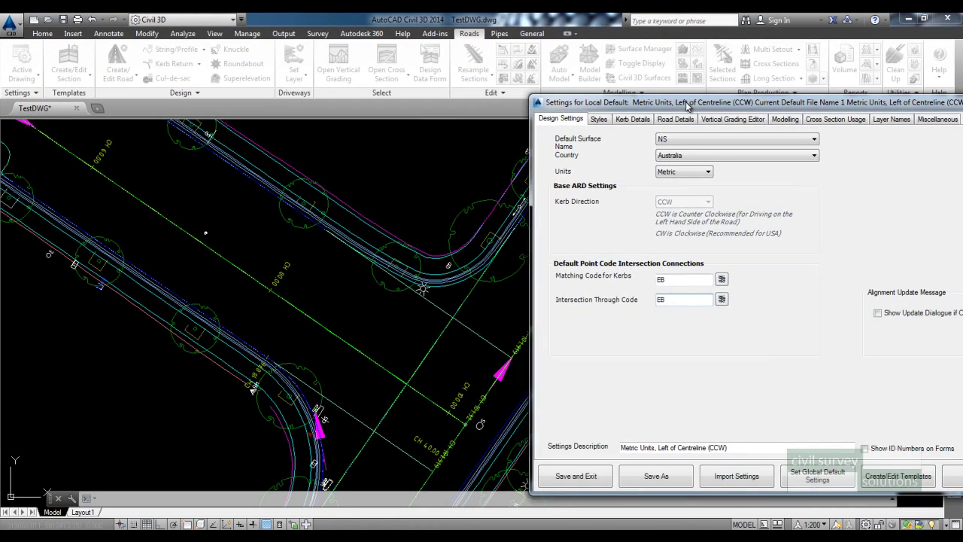
left_click_drag(686, 106, 682, 106)
left_click(677, 281)
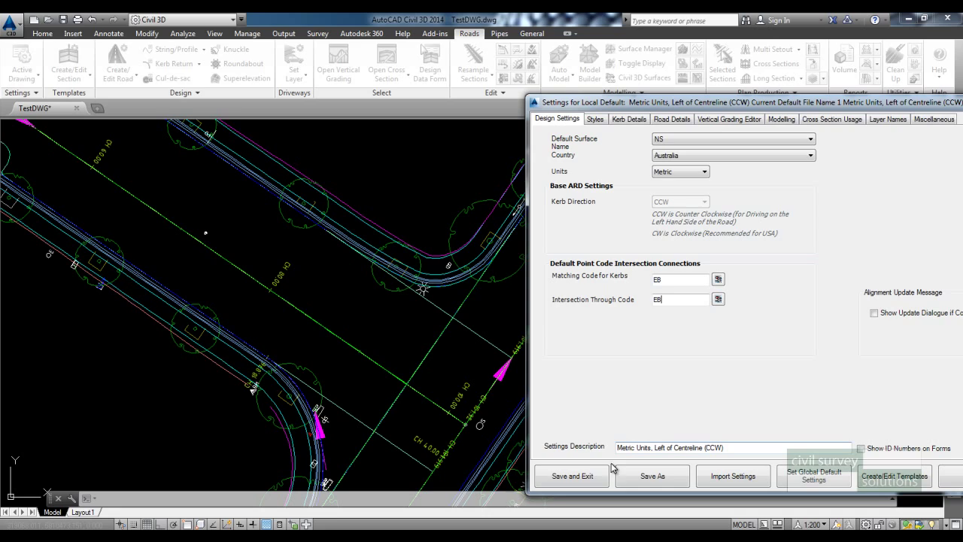
left_click(592, 478)
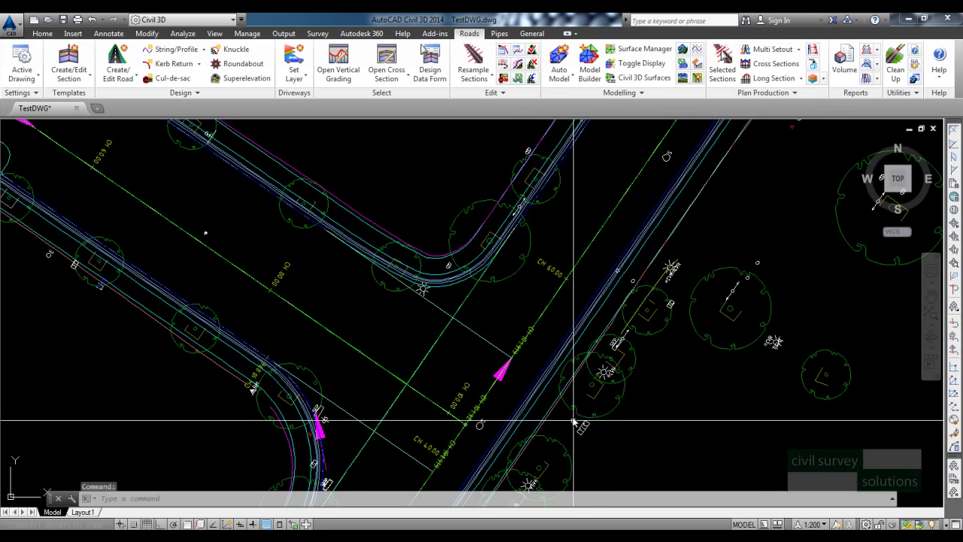
middle_click_drag(533, 382, 513, 288)
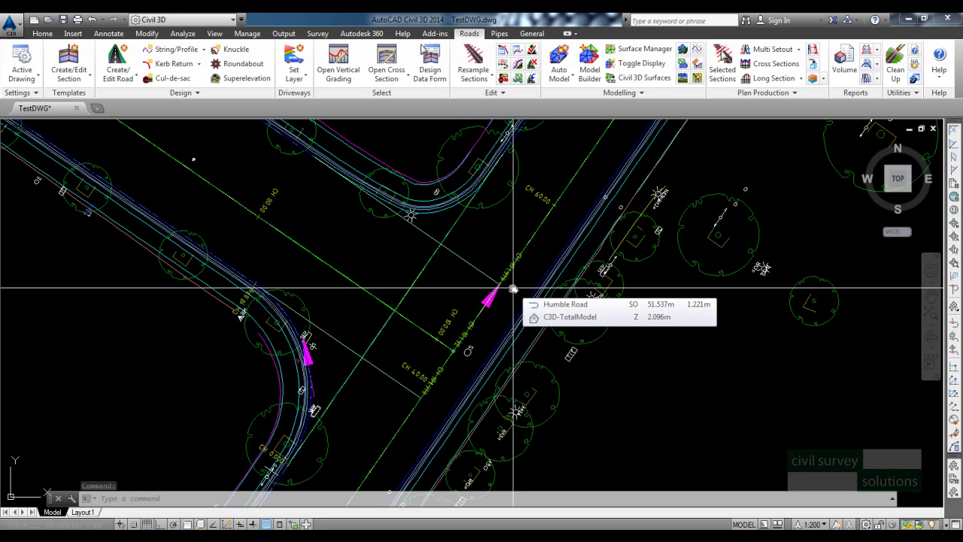
middle_click_drag(466, 264, 488, 297)
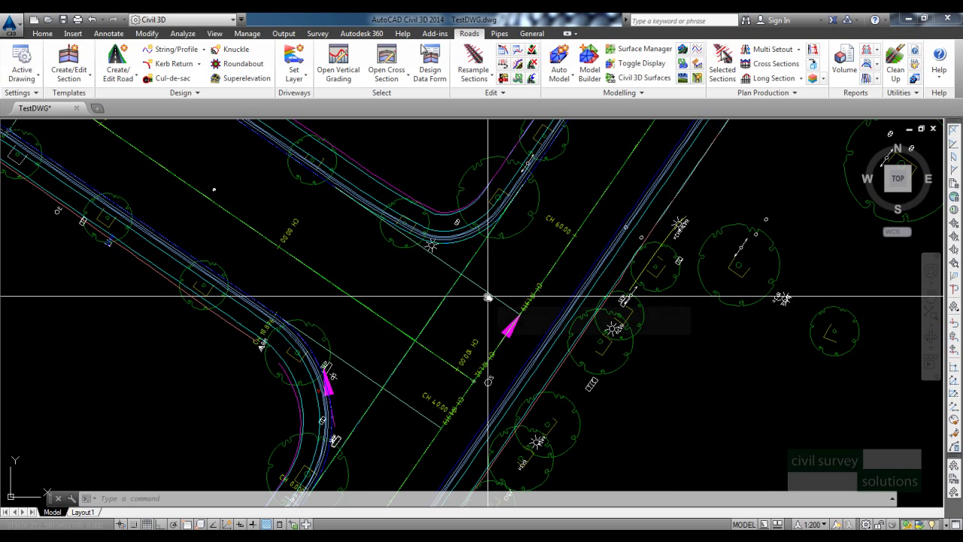